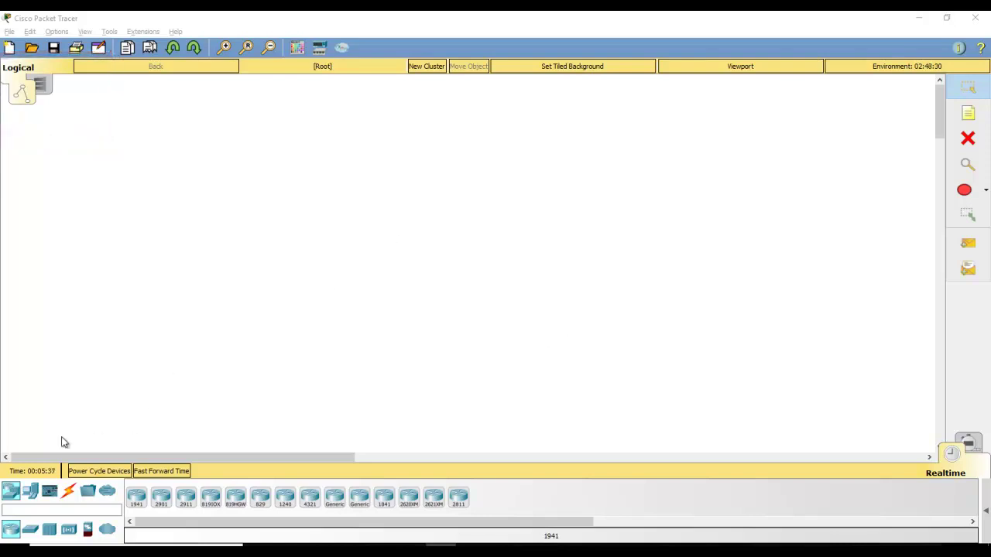
Step: Place a generic PC in the lower left area of the workspace and a generic laptop to its right
left_click(29, 490)
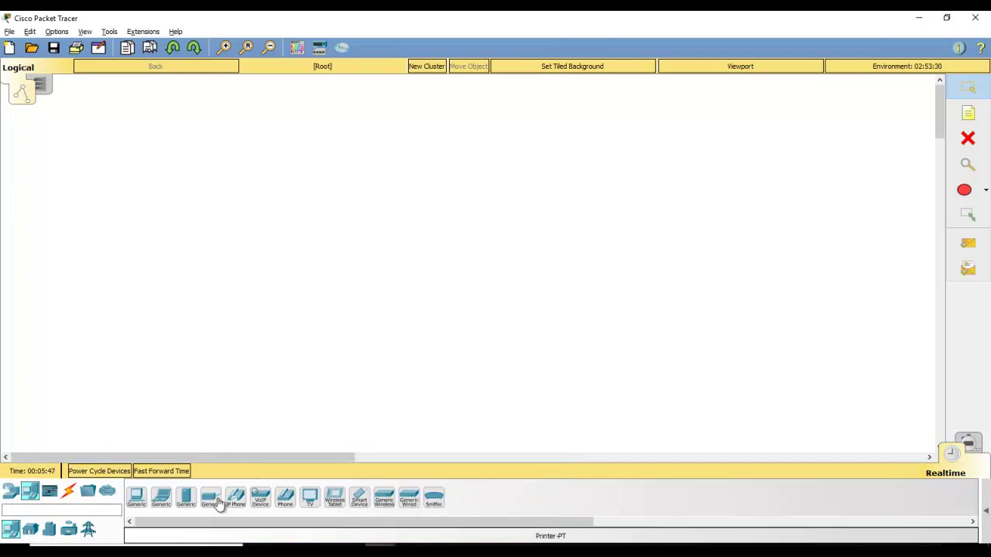
left_click(136, 499)
left_click(162, 315)
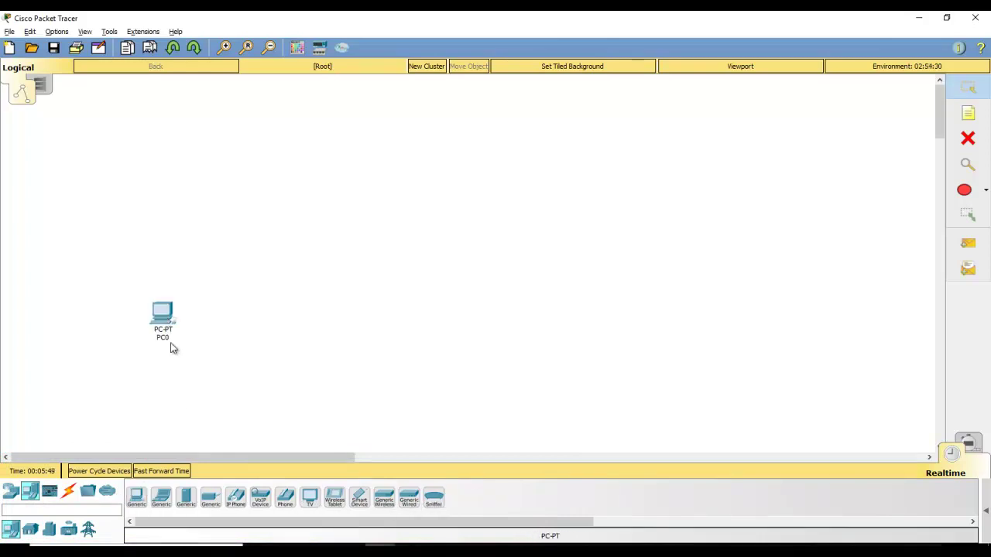
left_click(161, 501)
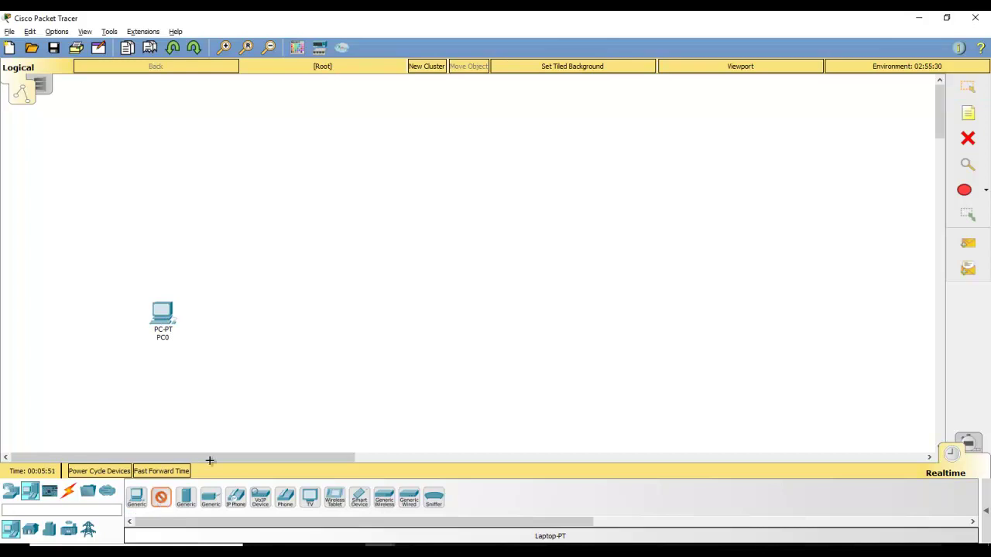
left_click(268, 333)
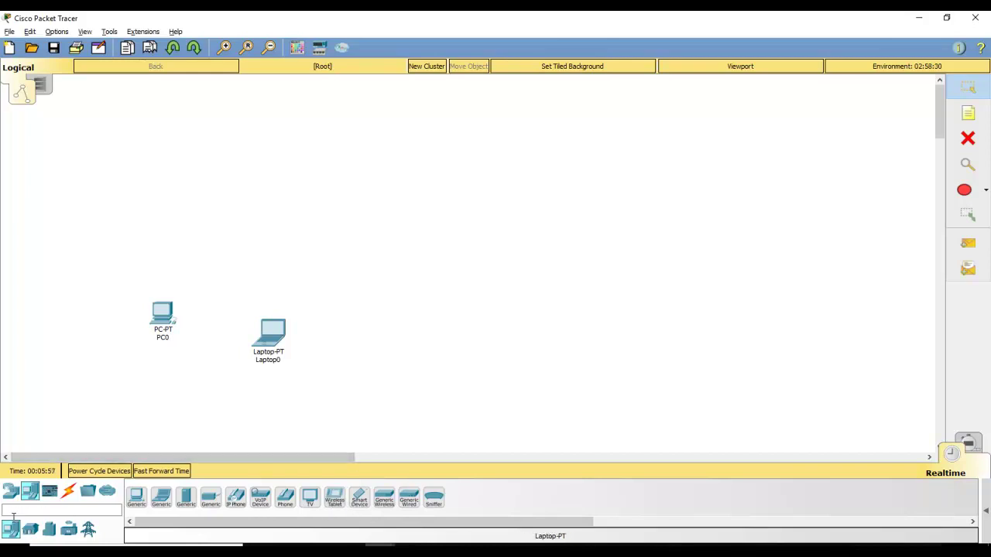
Step: Add a 1941 router above and right of the laptop, and a 2960 switch to the laptop's right
left_click(11, 492)
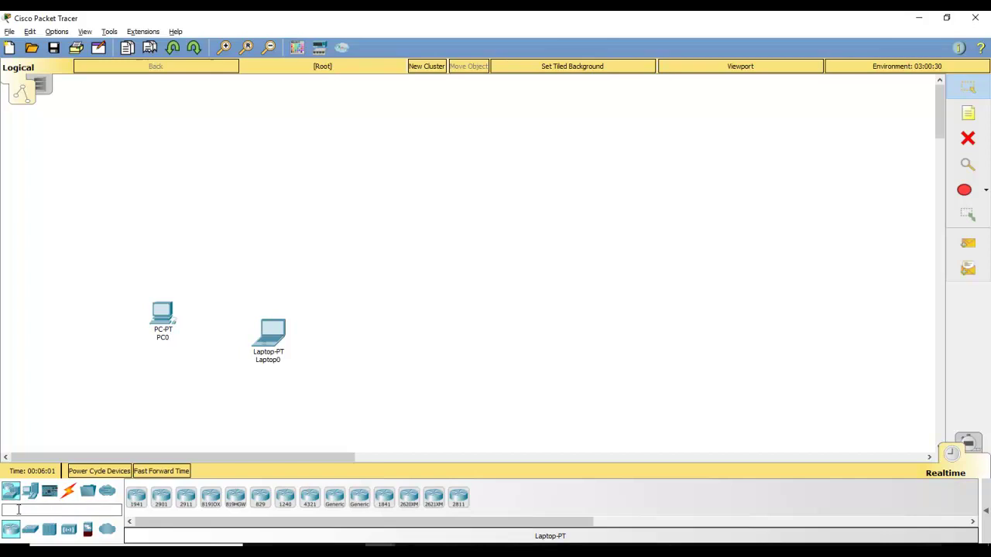
left_click(137, 496)
left_click(311, 226)
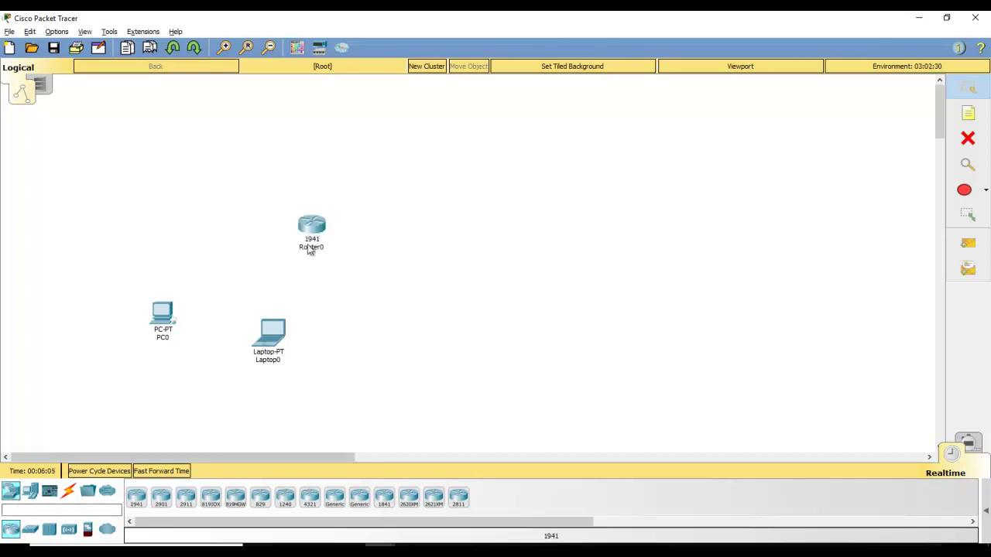
left_click(31, 533)
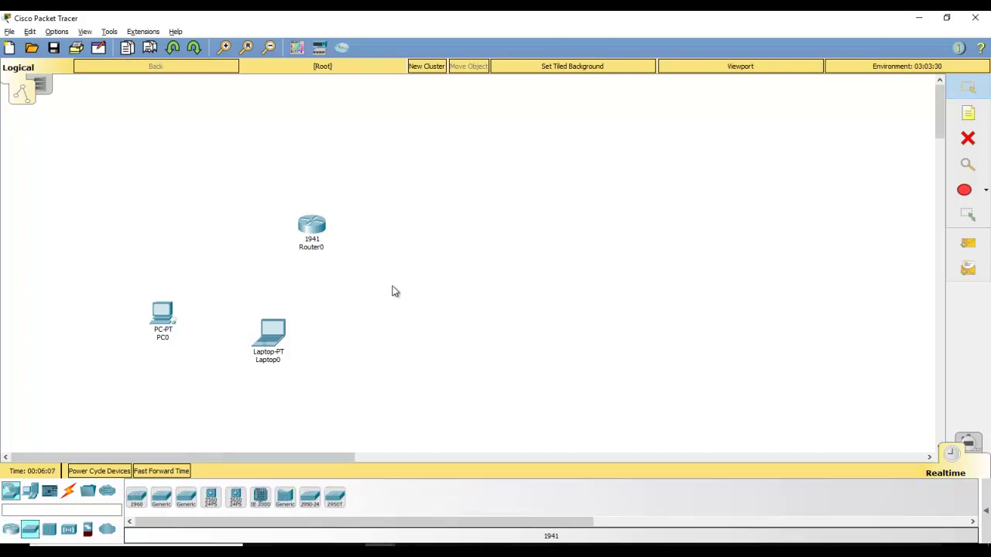
left_click(137, 500)
left_click(414, 316)
Step: Add a generic hub below and right of the laptop, and a generic access point between the laptop and the switch
left_click(51, 534)
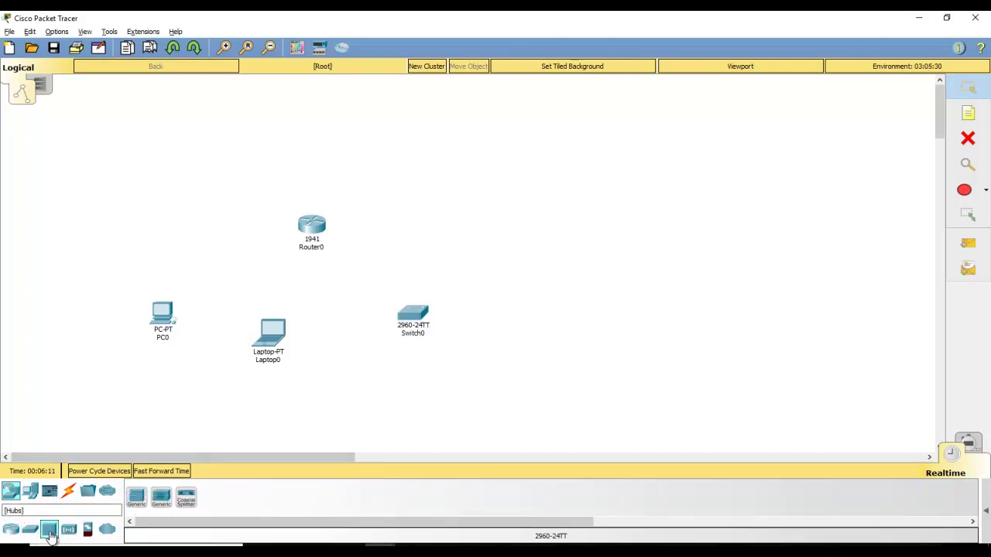
left_click(136, 500)
left_click(346, 396)
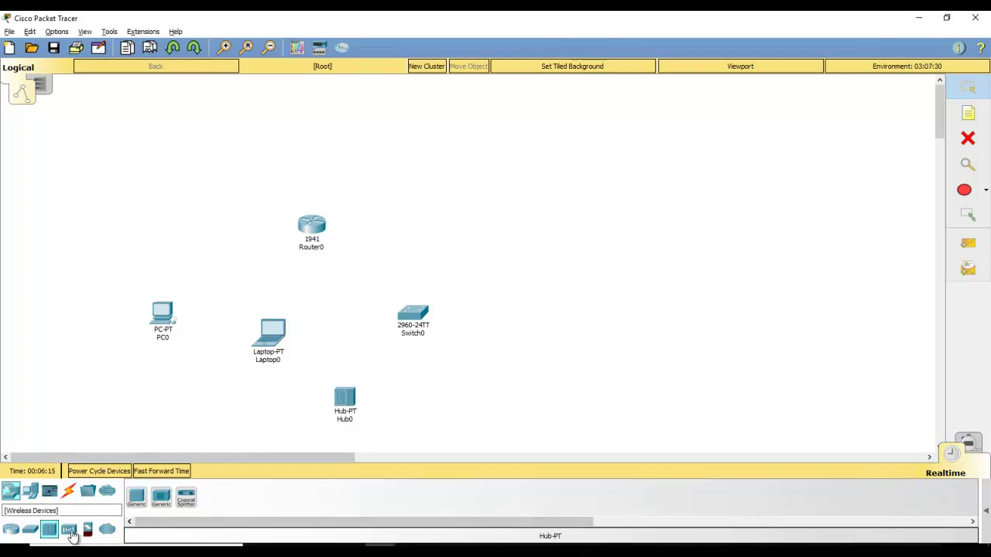
left_click(69, 531)
left_click(136, 499)
left_click(343, 336)
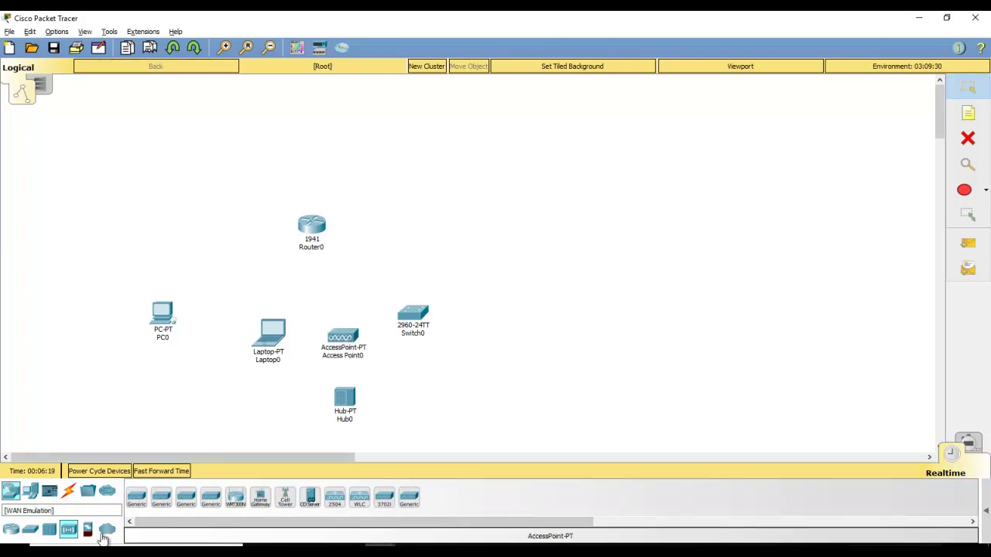
Step: Add a DSL modem above the PC and a Cloud-PT, positioning the cloud above and slightly left of the router
left_click(106, 531)
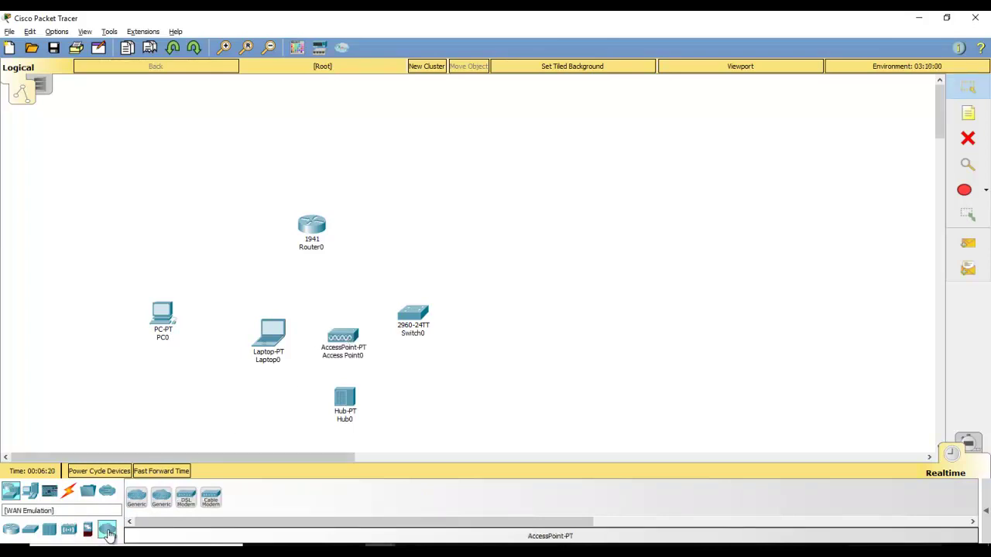
left_click(186, 499)
left_click(205, 245)
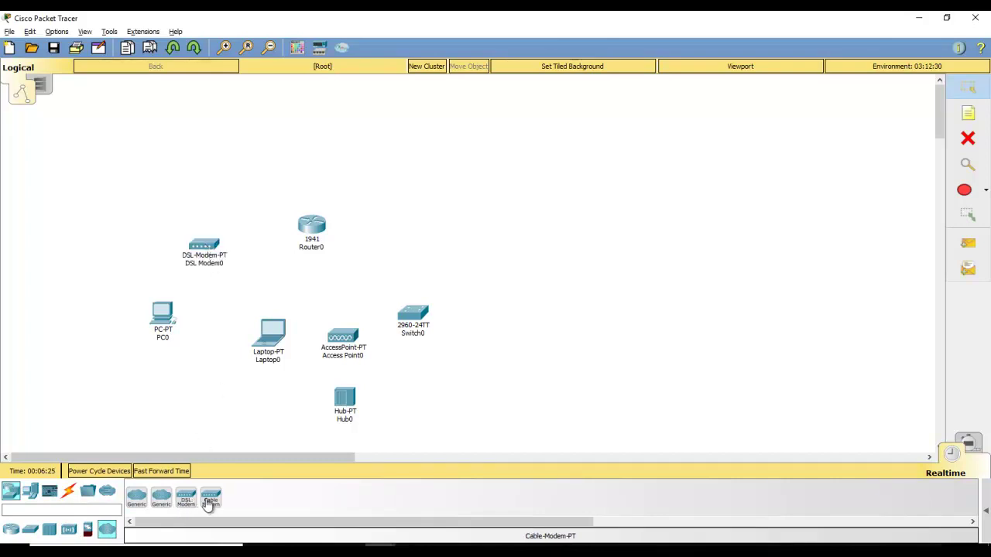
left_click(137, 497)
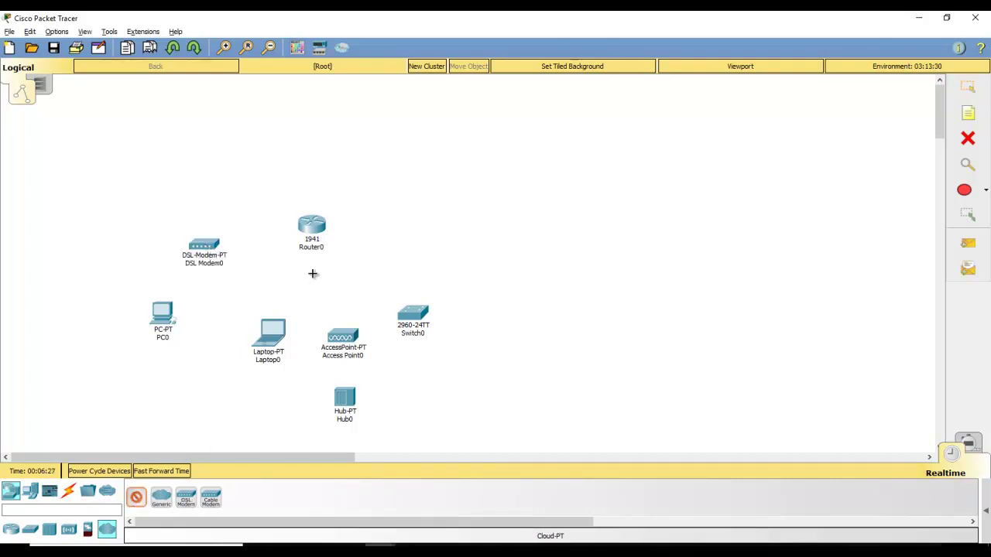
left_click(280, 196)
left_click_drag(280, 191, 271, 165)
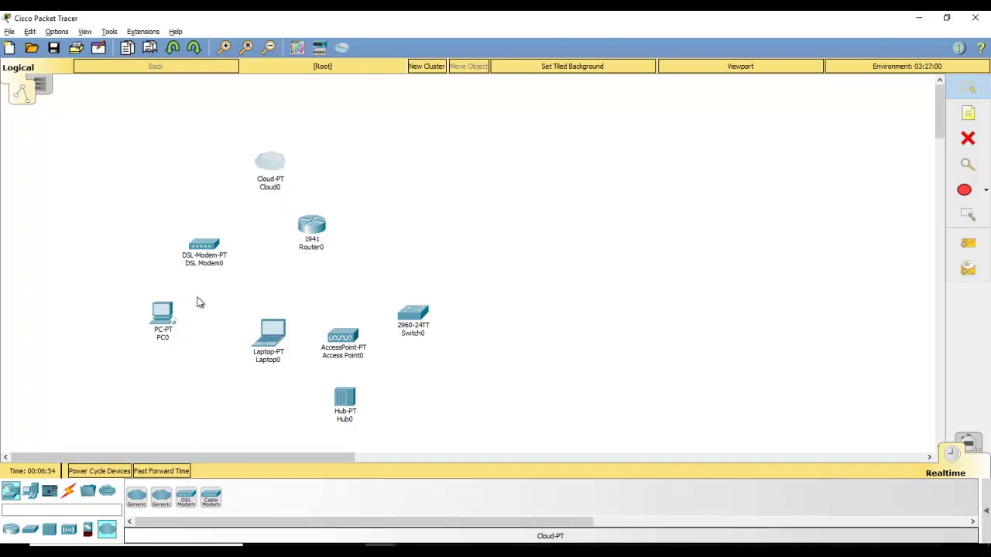
Step: Connect PC0 to the DSL modem with the automatically chosen connection type
left_click(69, 494)
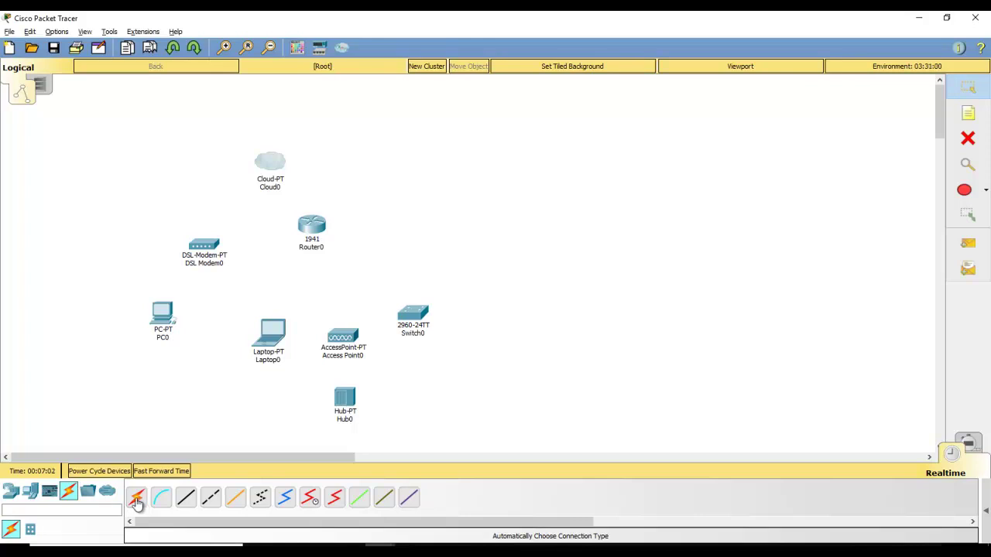
left_click(137, 501)
left_click(162, 317)
left_click(204, 249)
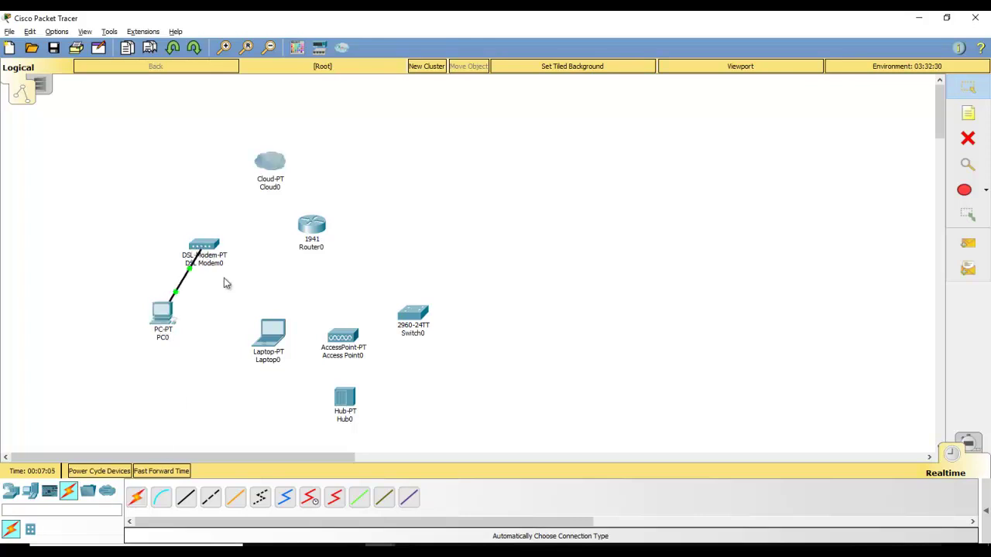
Step: Connect Laptop0's FastEthernet0 port to Router0's GigabitEthernet0/0 port with a copper cross-over cable
left_click(211, 498)
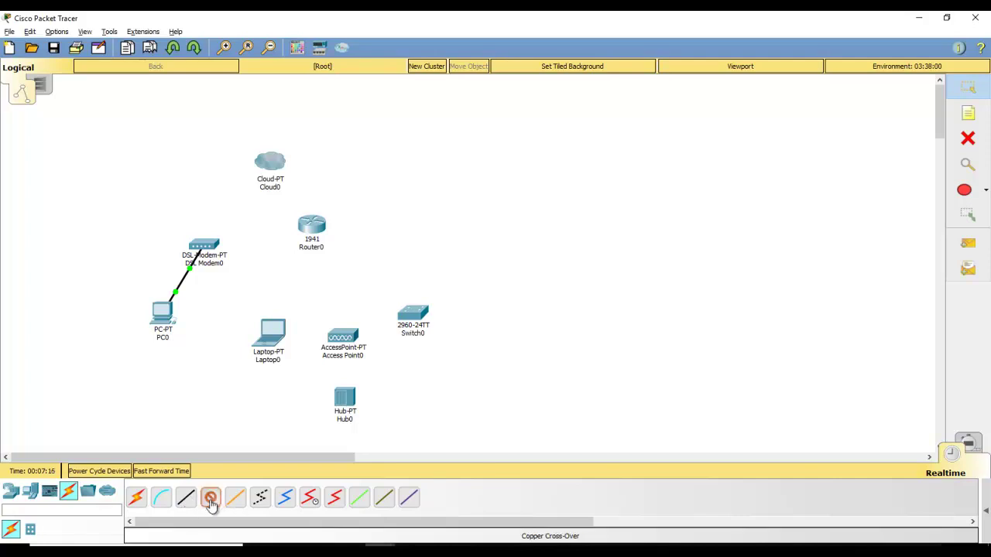
left_click(276, 334)
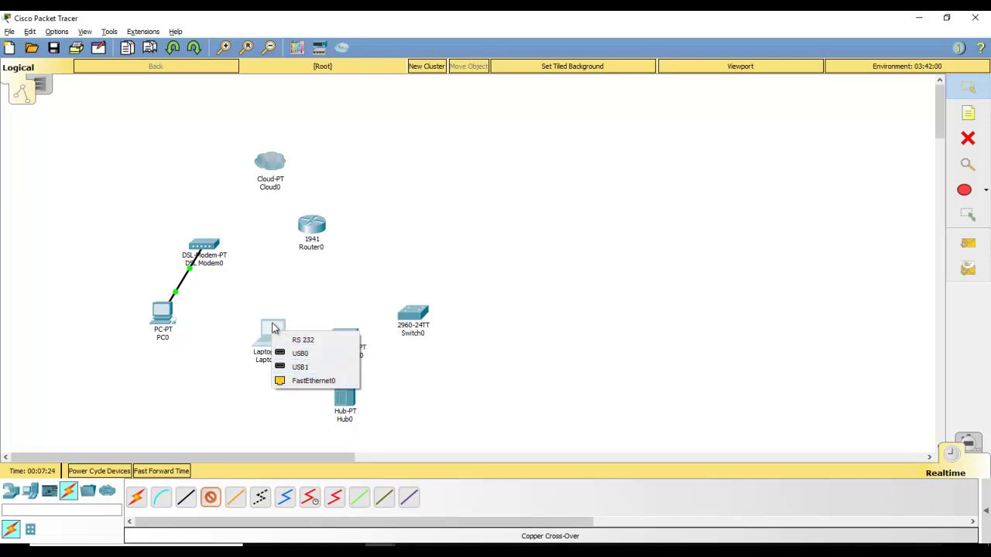
left_click(310, 380)
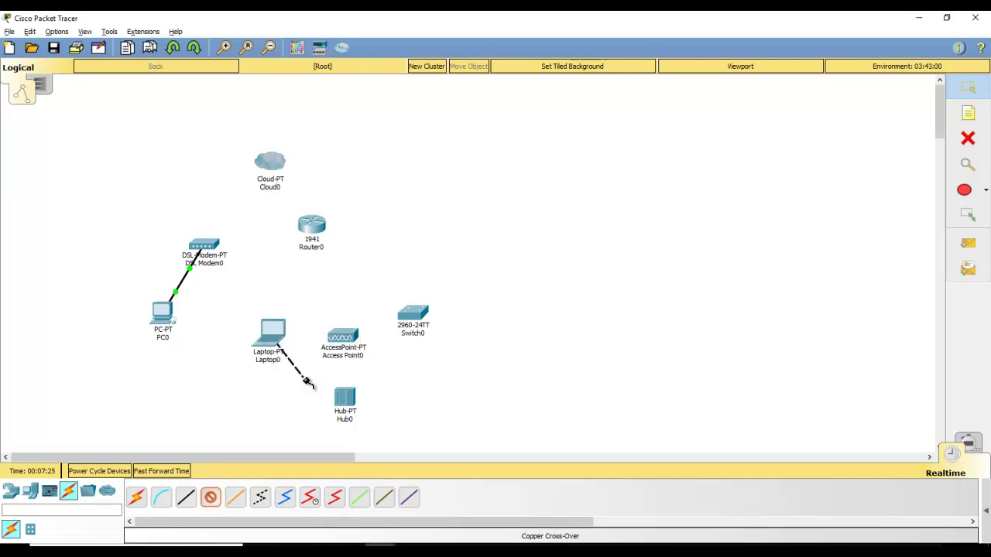
left_click(312, 225)
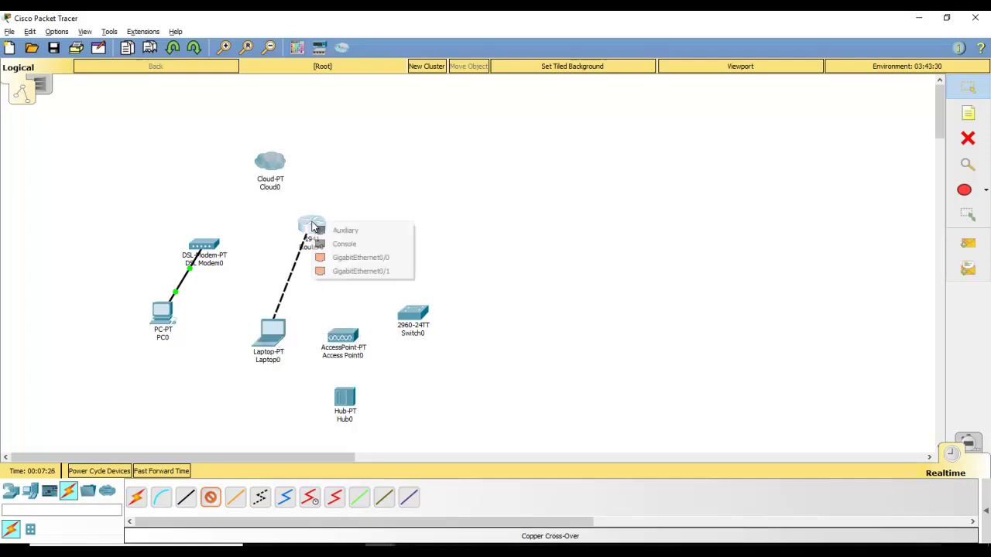
left_click(367, 259)
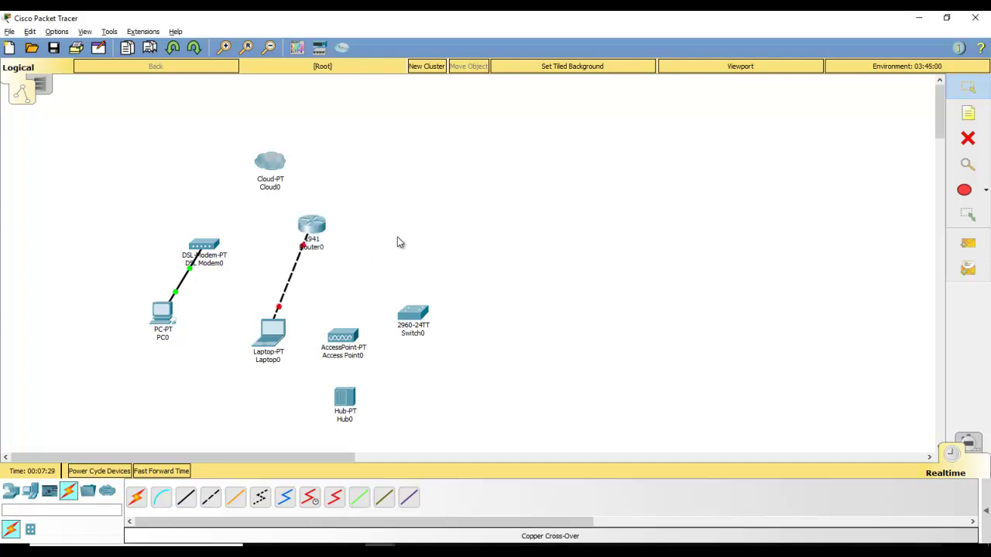
Step: Open PC0's physical device view and examine its chassis, ports and the description of the PT-HOST-NM-1CFE module
left_click(164, 321)
left_click_drag(431, 91, 506, 90)
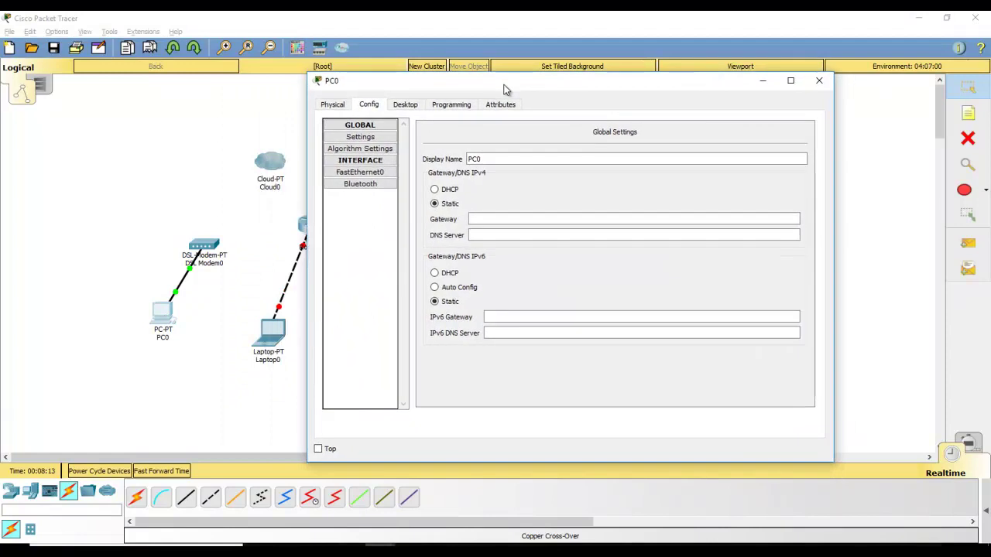
left_click(334, 106)
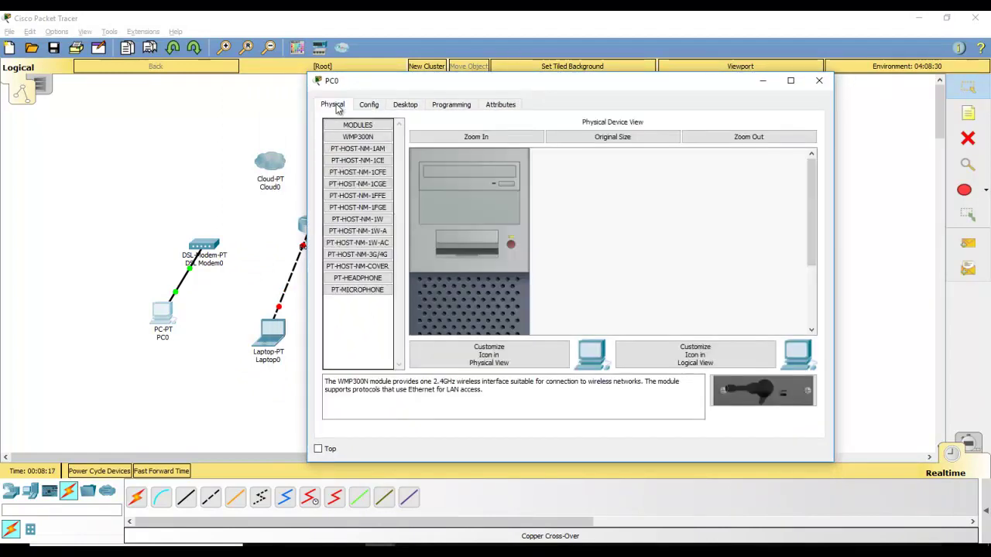
scroll(629, 236, "down", 5)
scroll(617, 255, "up", 5)
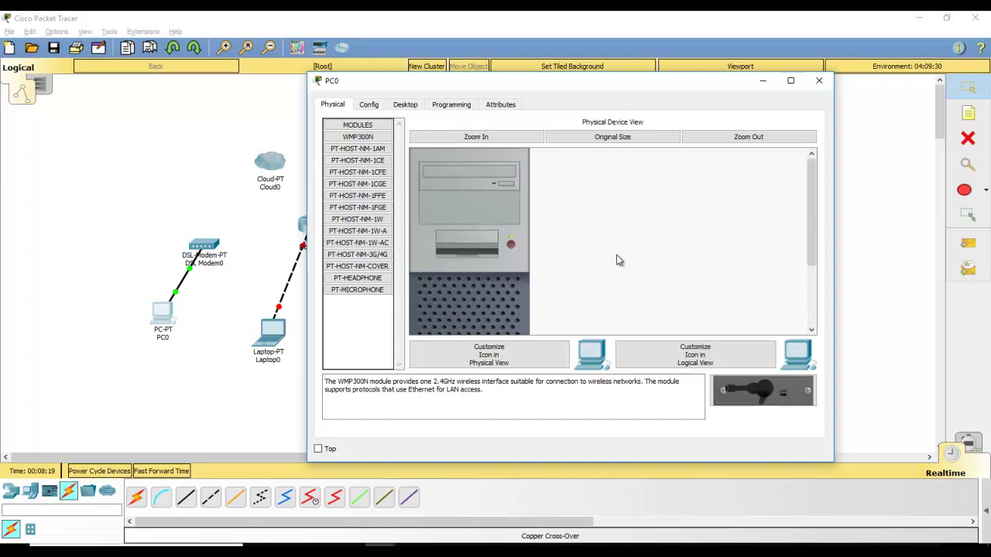
scroll(525, 217, "down", 5)
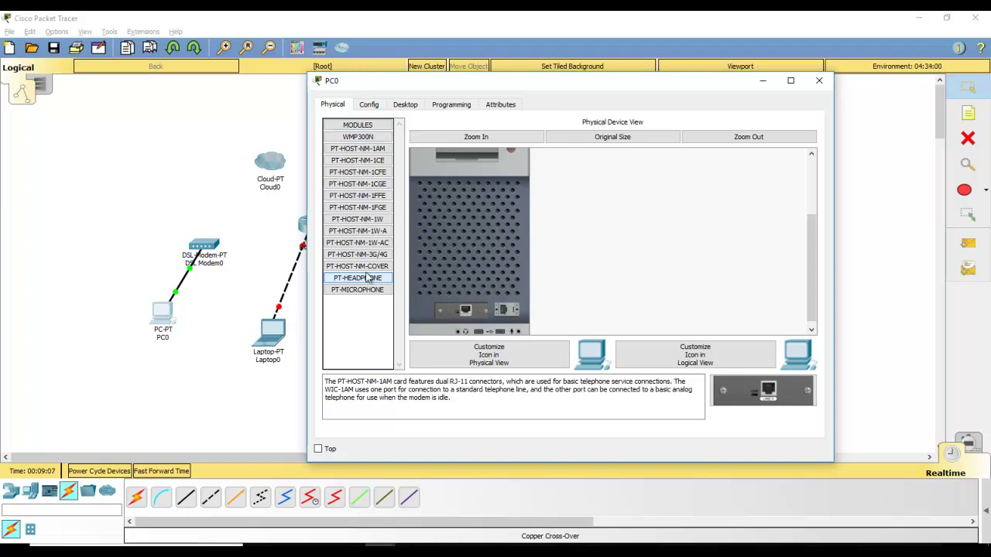
left_click(373, 173)
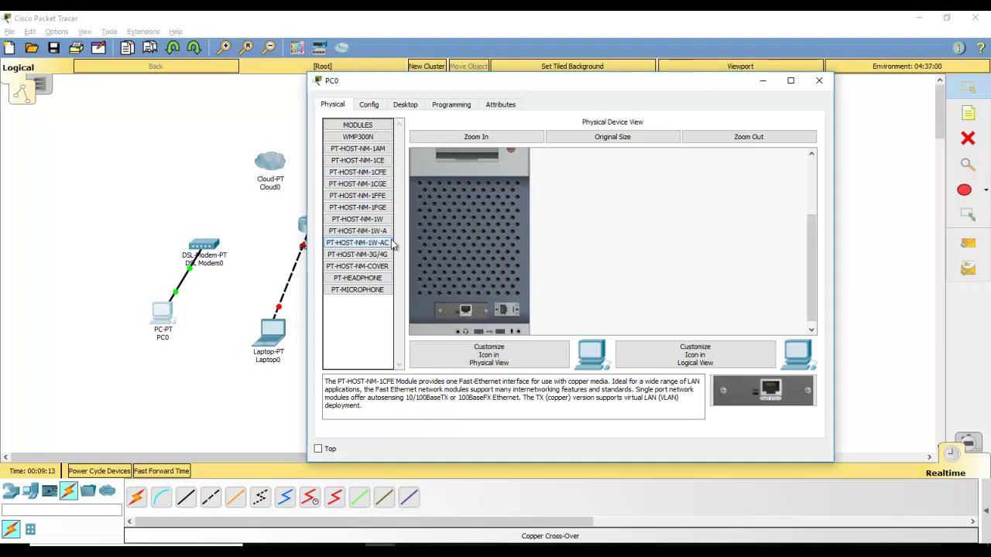
left_click_drag(459, 381, 486, 382)
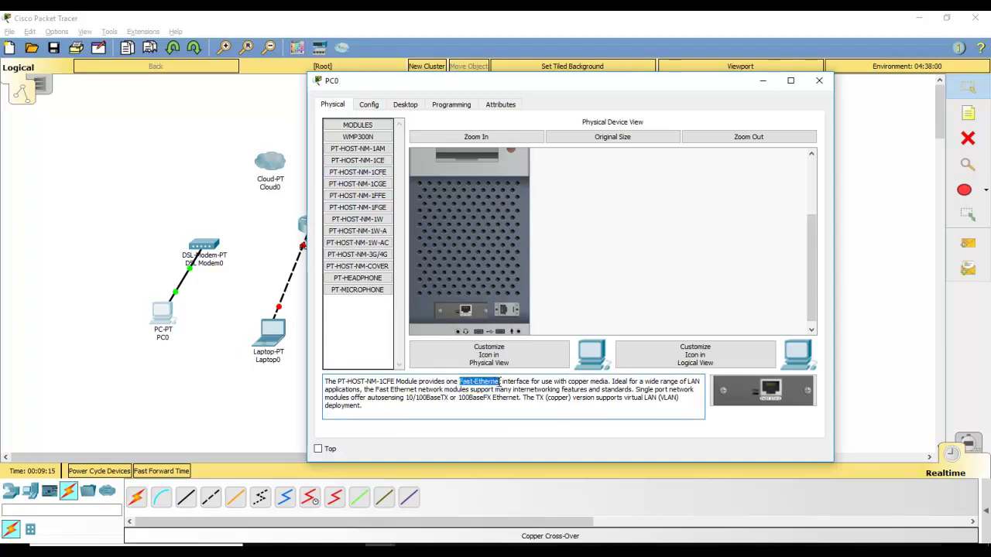
left_click(368, 325)
scroll(503, 287, "down", 1)
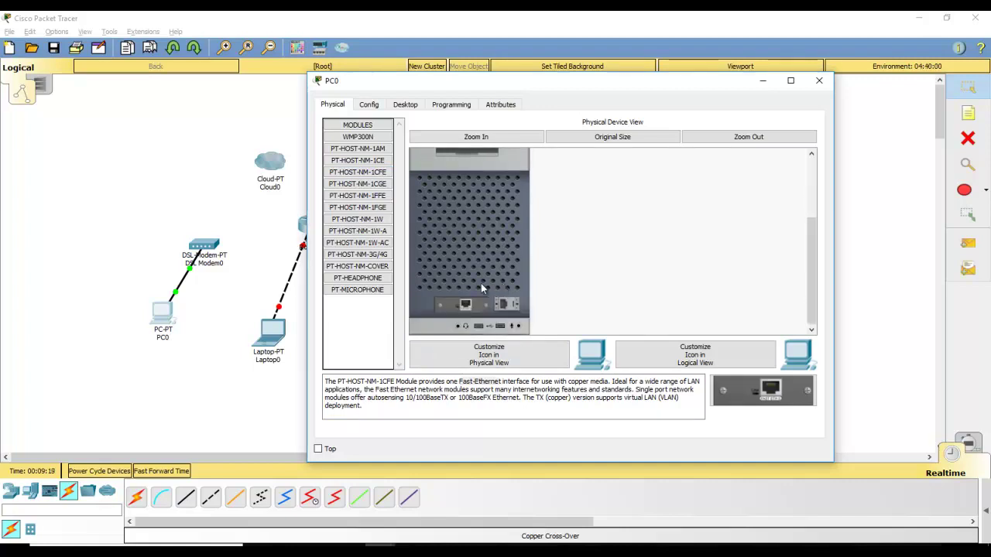
scroll(483, 288, "up", 2)
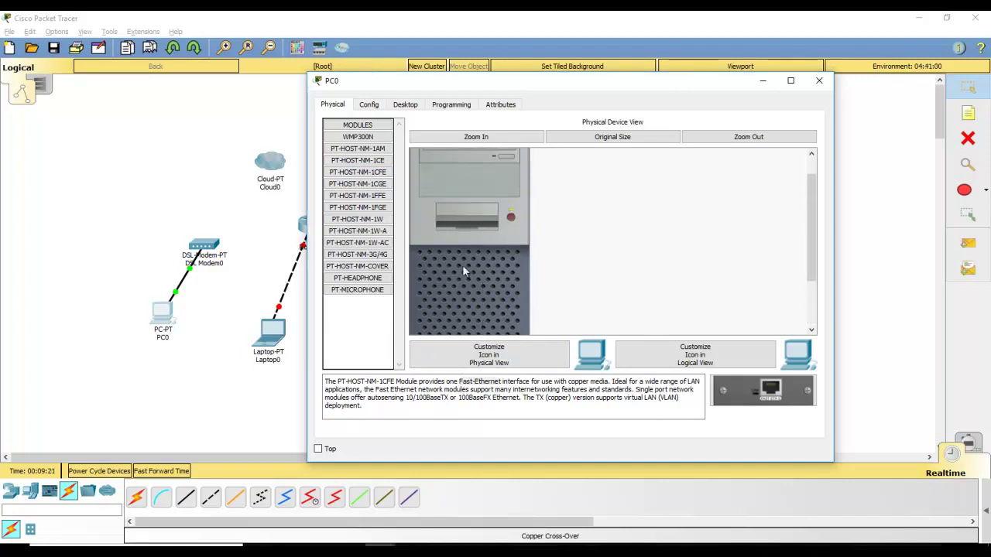
scroll(533, 286, "down", 2)
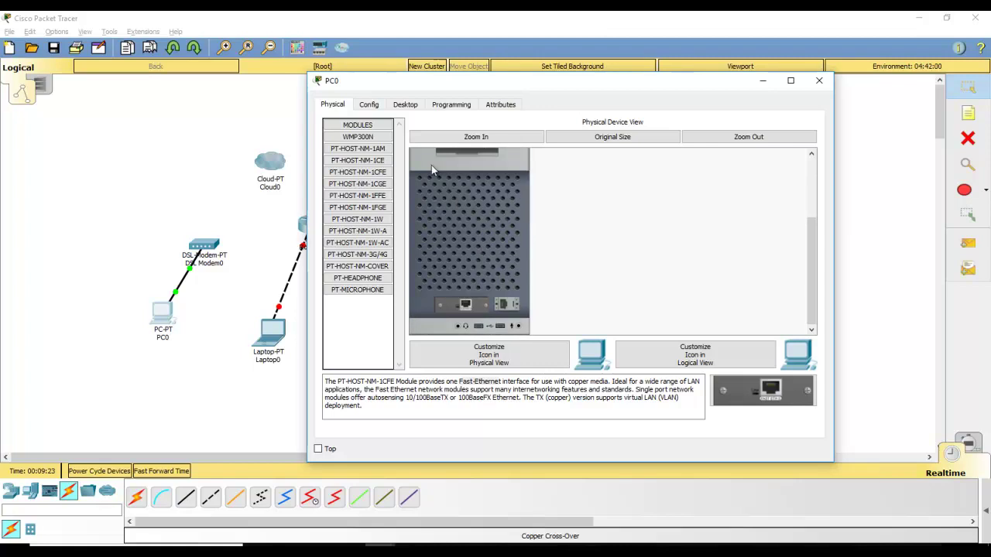
Step: Review PC0's global, FastEthernet0 and Bluetooth configuration, and return to the upper part of its physical device view
left_click(369, 106)
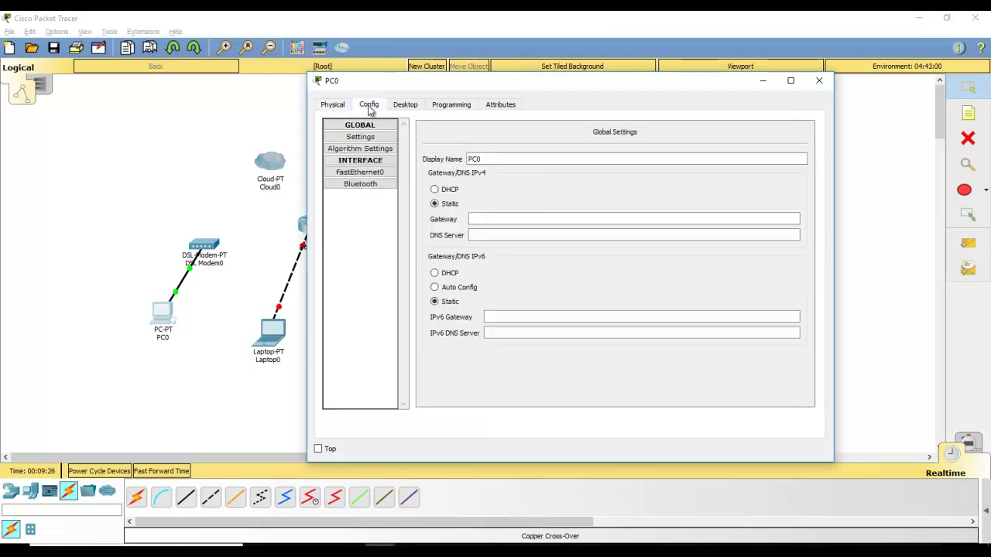
left_click(362, 172)
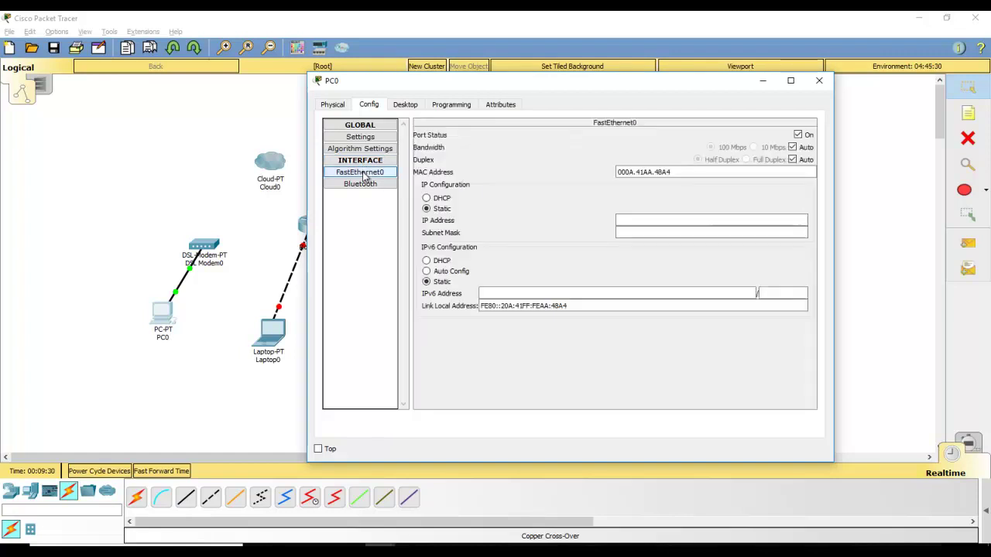
left_click(366, 186)
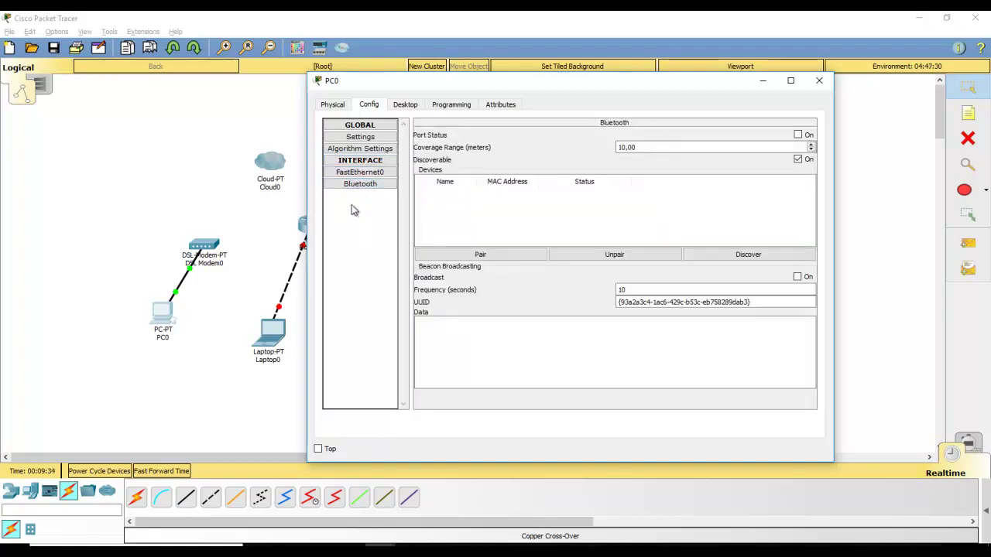
left_click(335, 106)
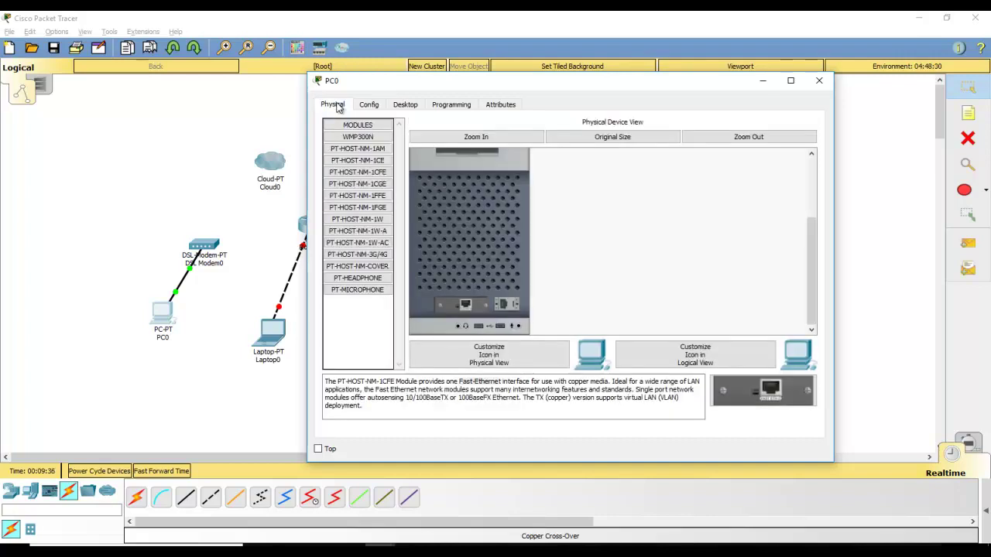
scroll(542, 297, "up", 5)
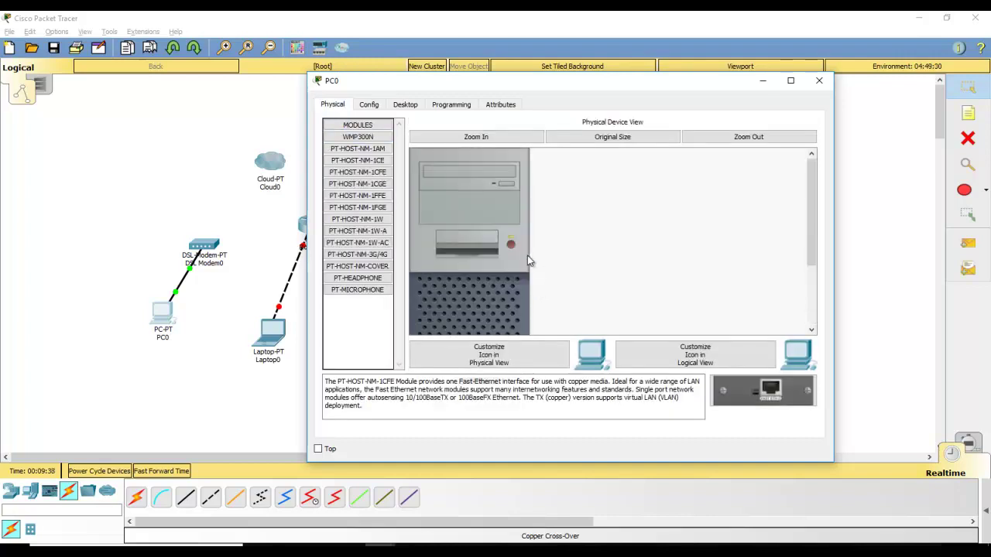
Step: Power off PC0 and remove the Fast Ethernet module from its chassis slot
left_click(511, 244)
scroll(575, 267, "down", 5)
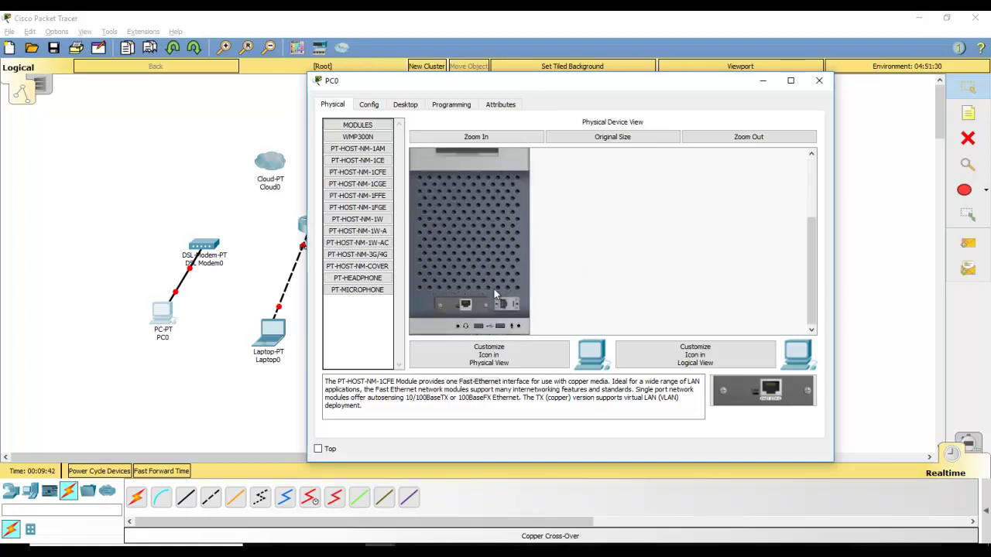
left_click_drag(464, 308, 360, 330)
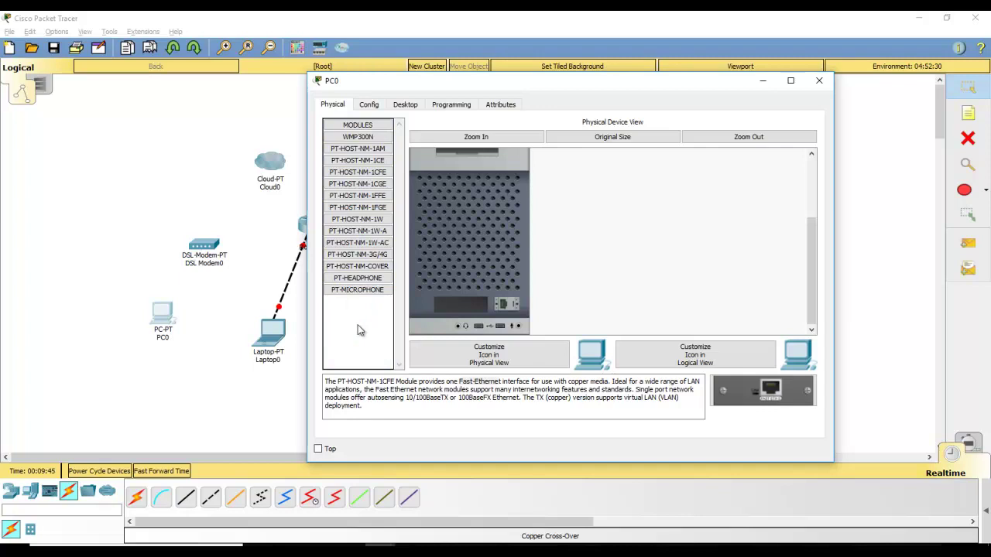
Step: Install the PT-HOST-NM-1W wireless module in PC0's empty slot and power the PC back on
left_click(371, 151)
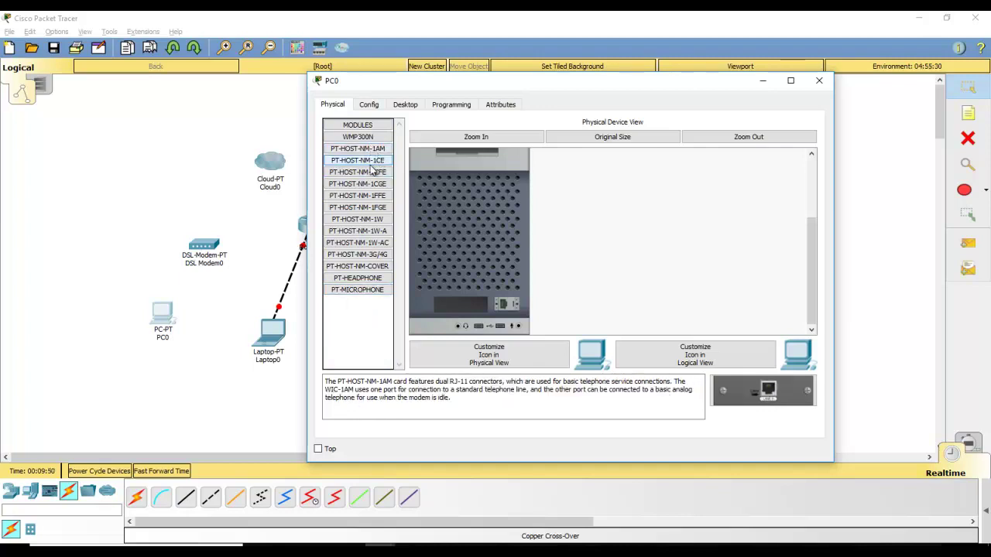
left_click(363, 221)
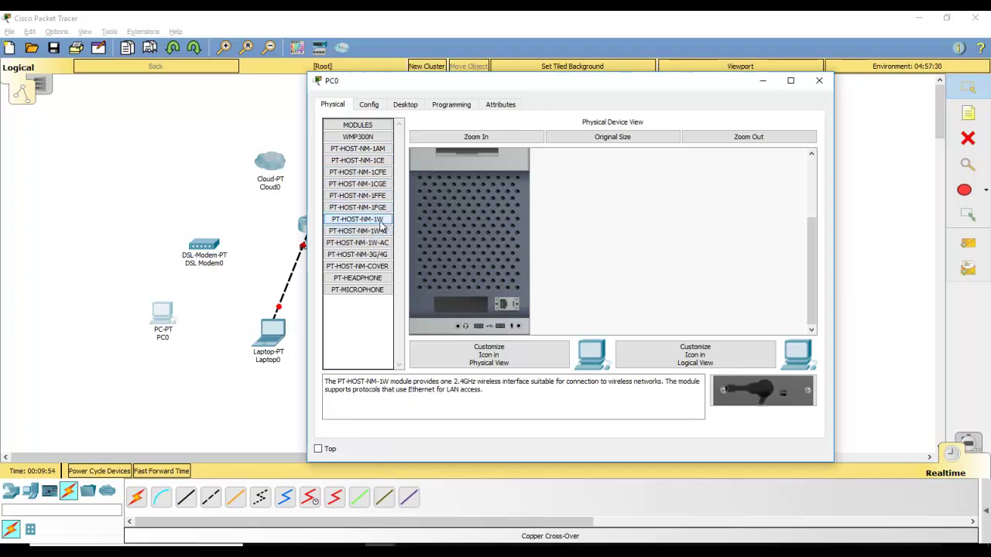
left_click_drag(386, 224, 460, 312)
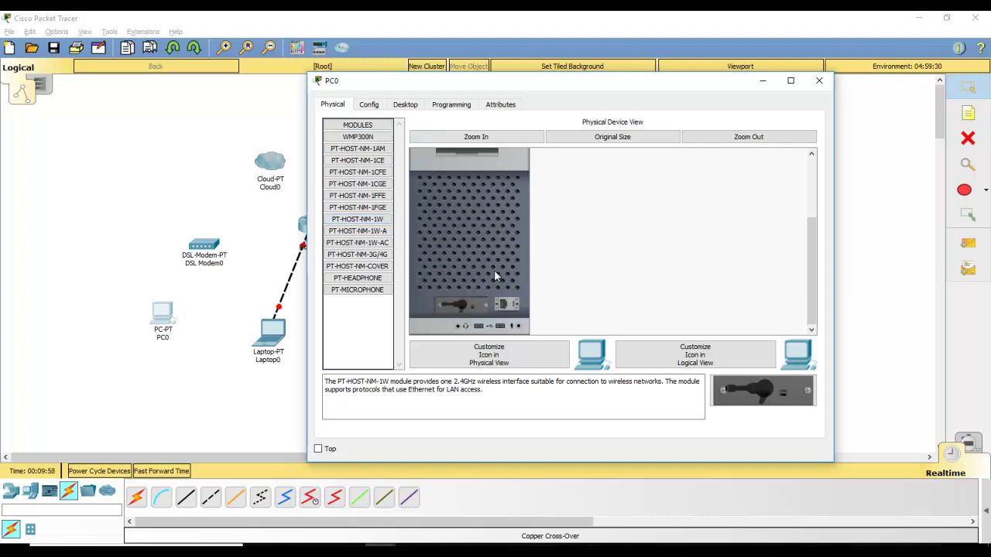
scroll(477, 254, "up", 5)
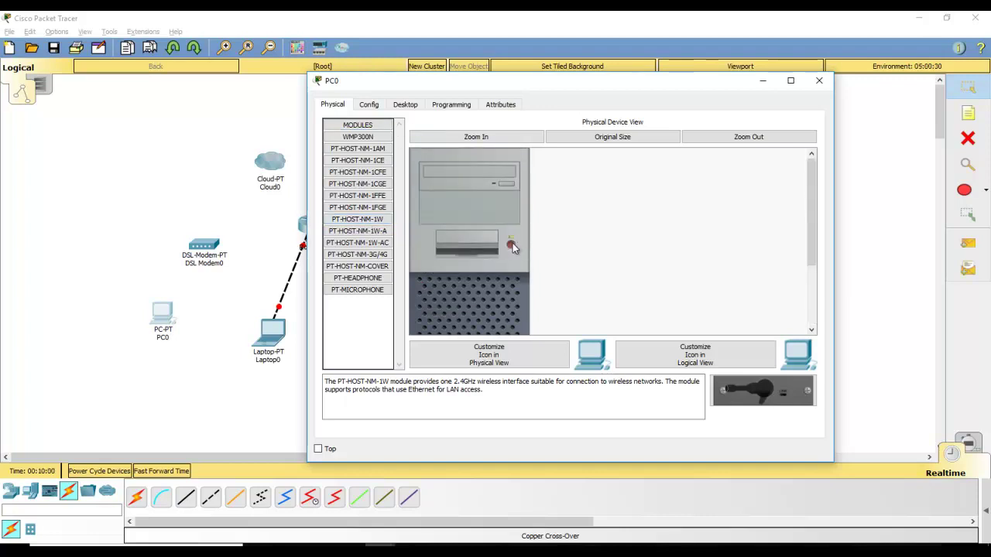
Step: Review PC0's global settings, its desktop applications and its IP configuration
left_click(370, 106)
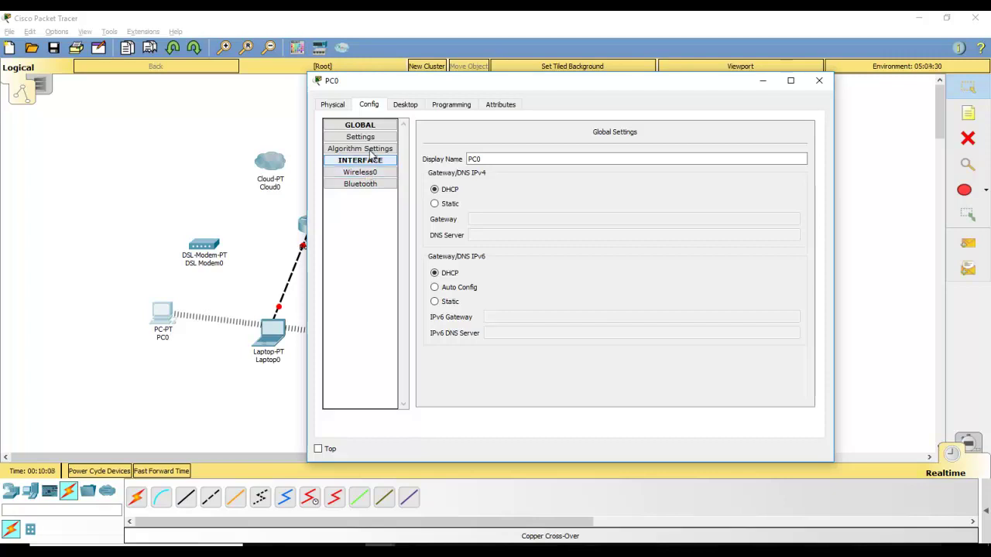
left_click(406, 105)
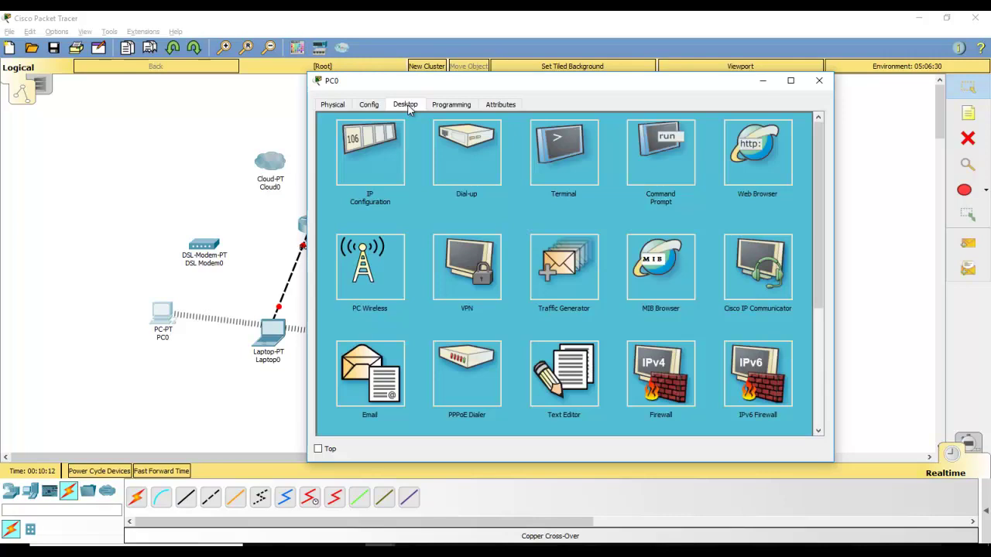
left_click(378, 177)
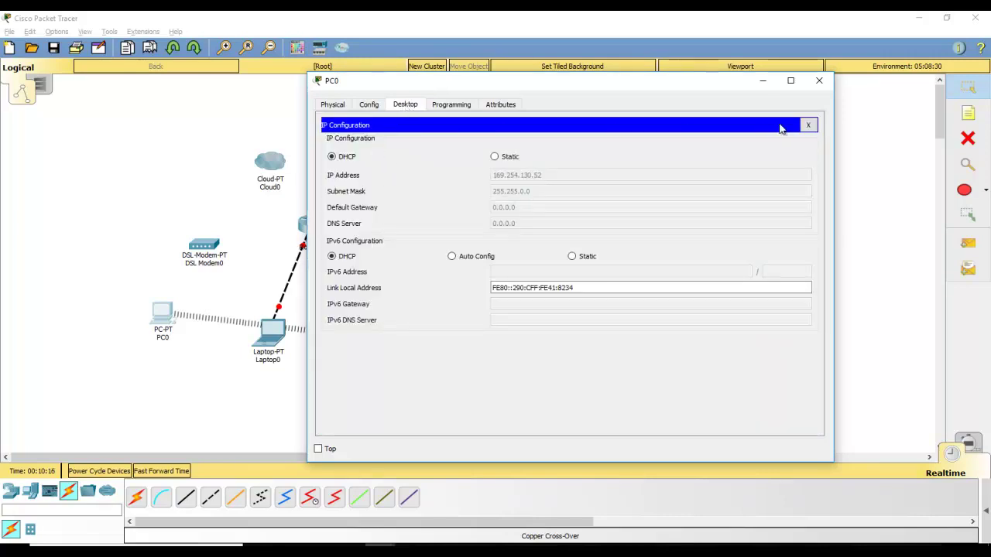
left_click(808, 125)
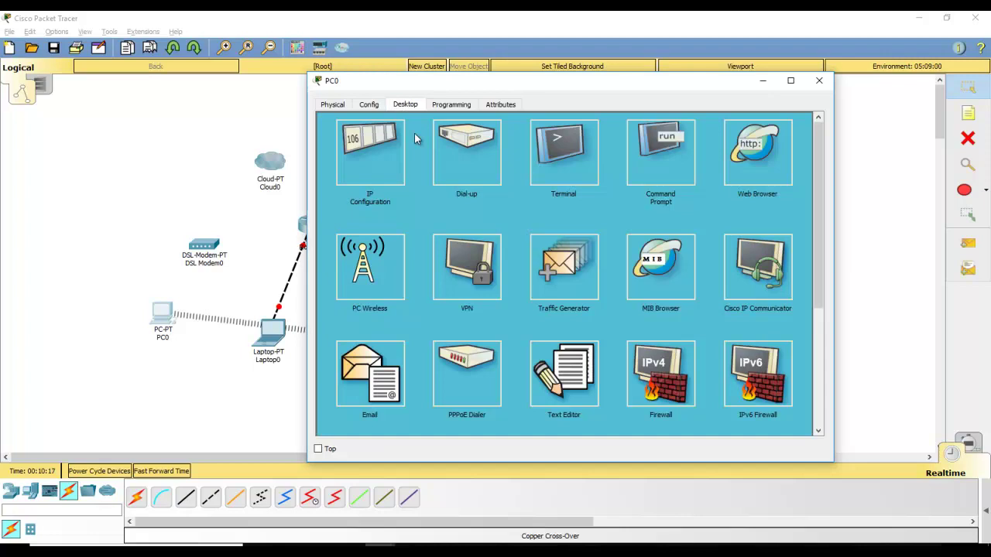
left_click(368, 161)
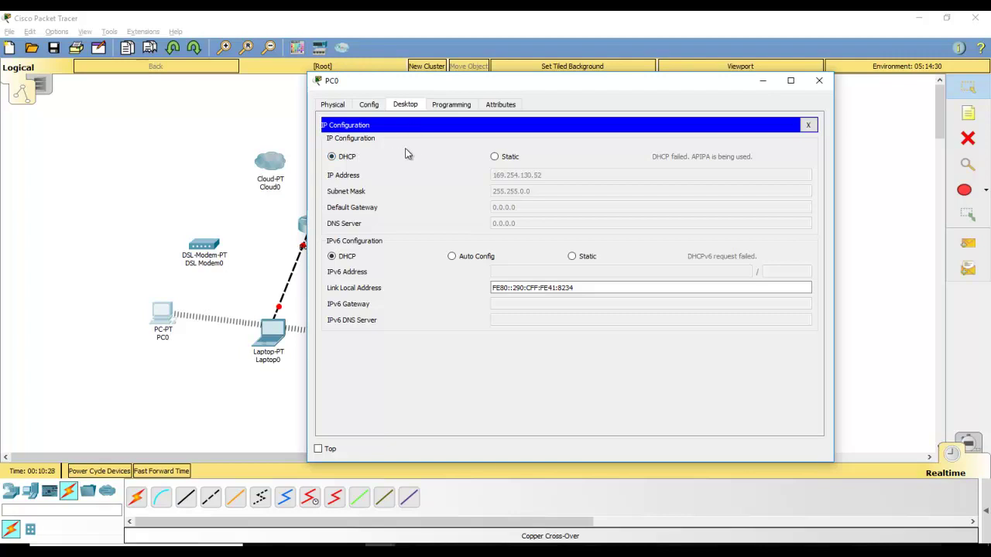
left_click(808, 125)
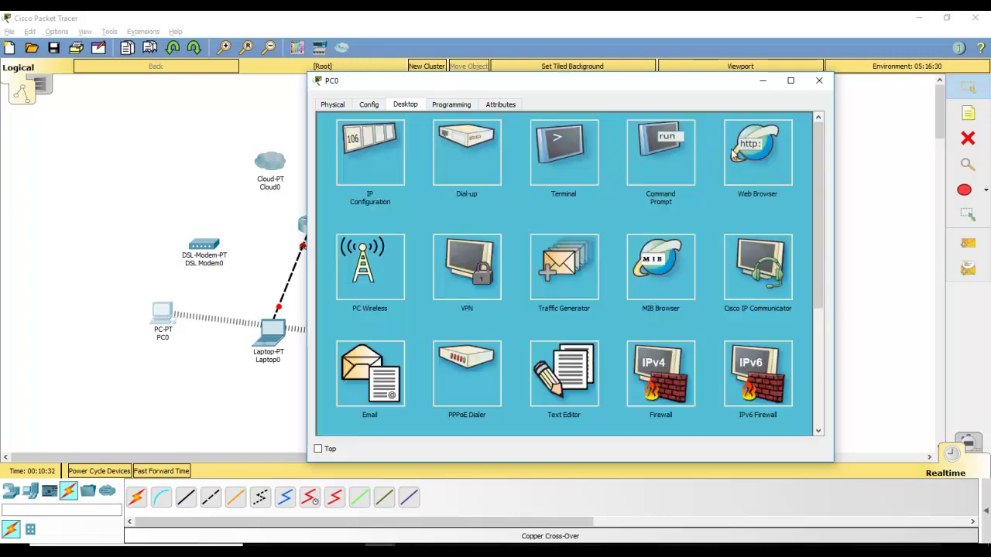
Step: Look at PC0's Command Prompt and Web Browser, and close the PC0 window
left_click(664, 153)
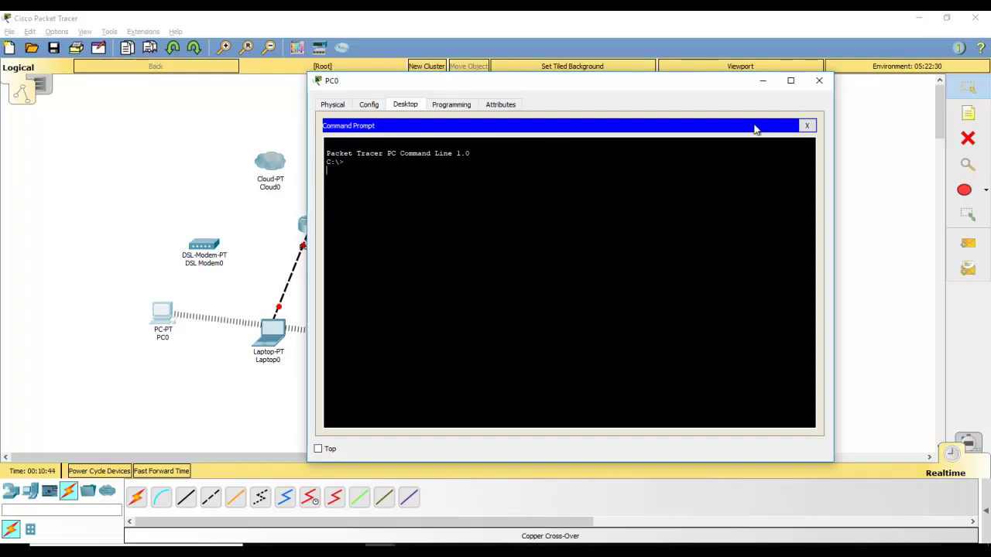
left_click(806, 126)
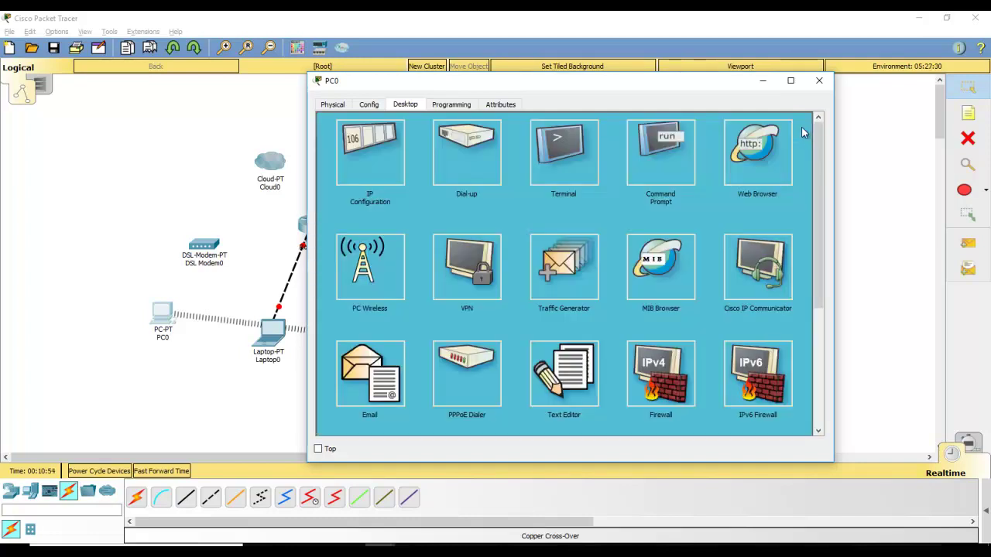
left_click(757, 159)
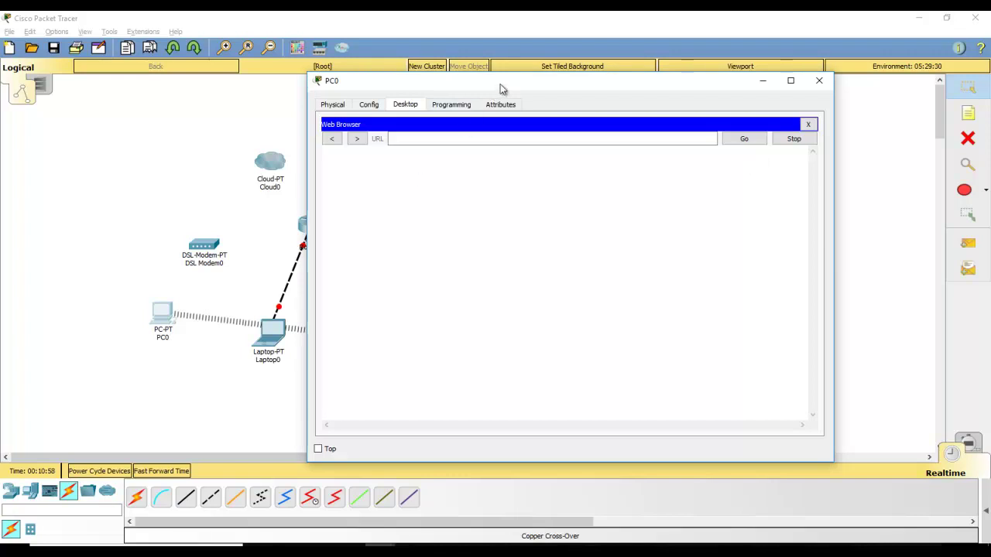
left_click_drag(504, 86, 486, 93)
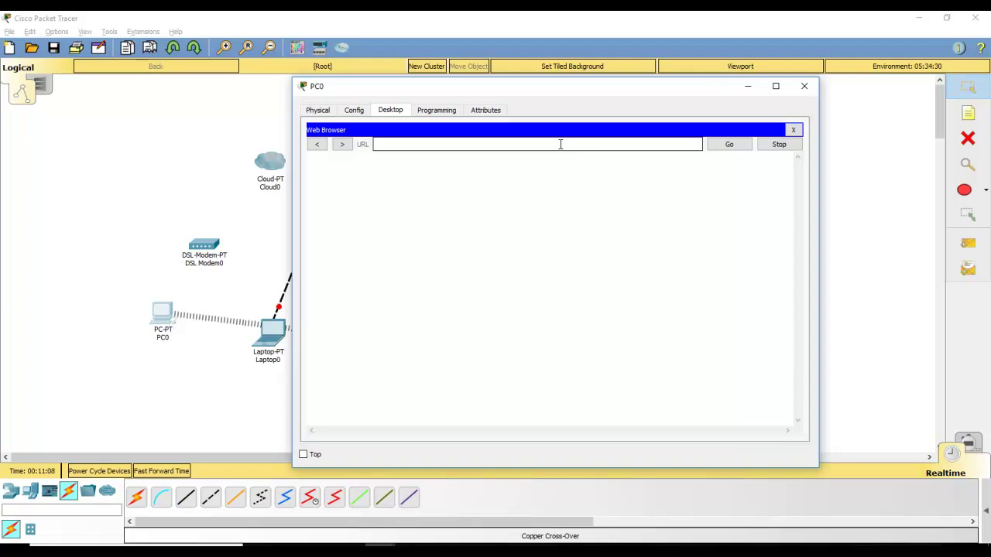
left_click(804, 86)
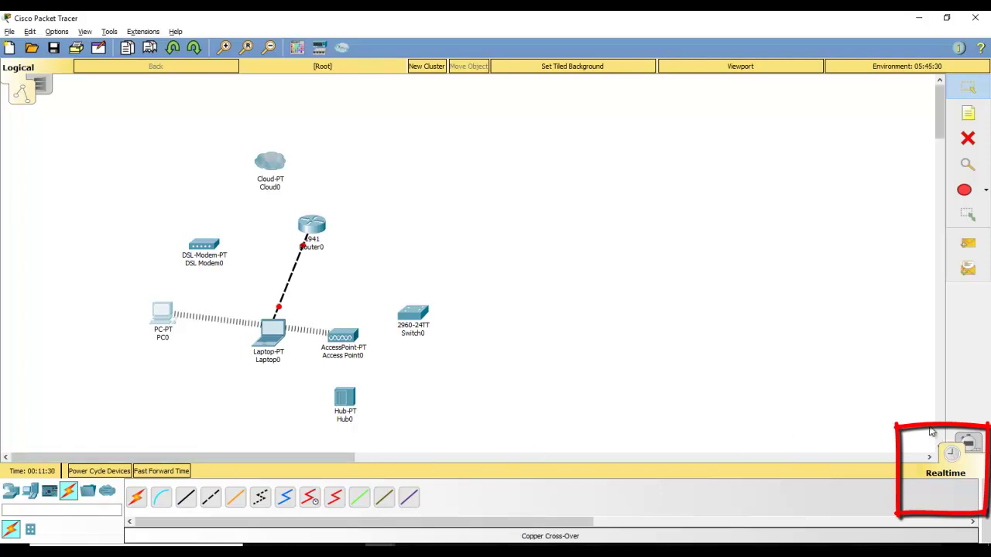
Step: Switch to Simulation mode and filter the event list to show only ICMP events
left_click(977, 447)
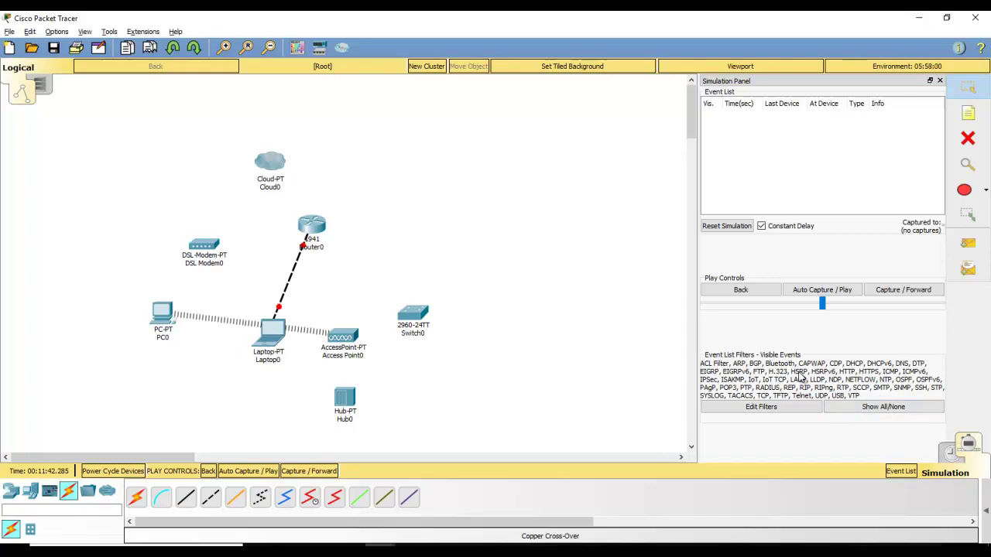
left_click(864, 408)
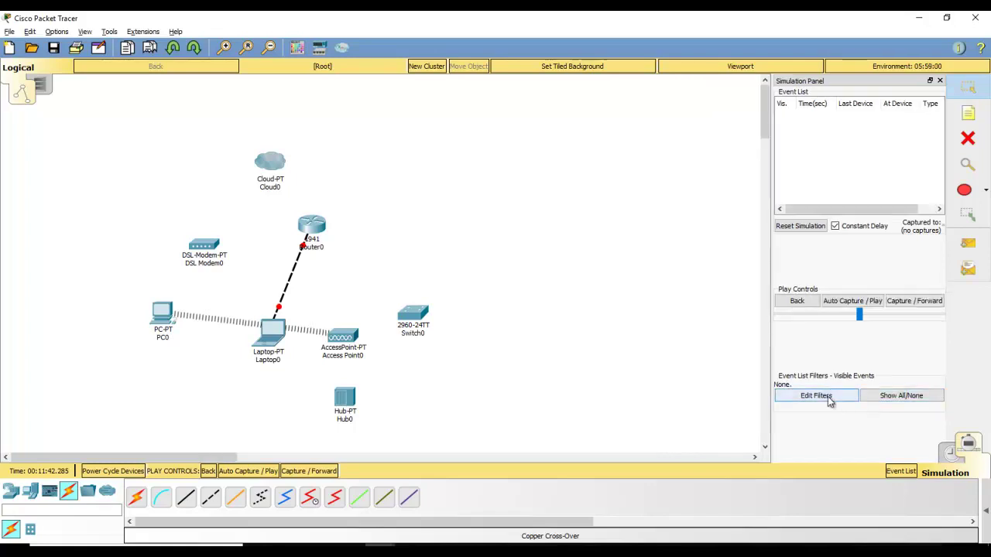
left_click(828, 397)
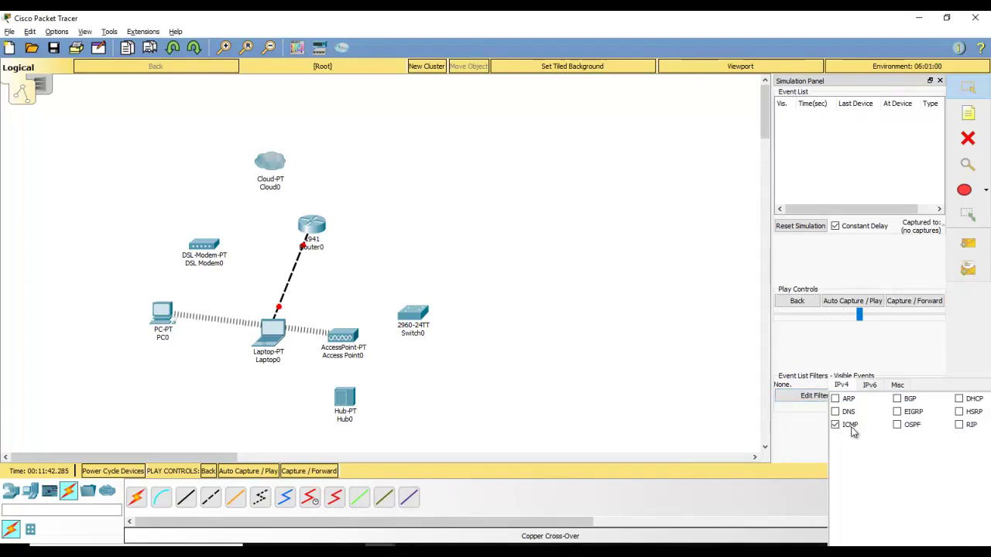
left_click(842, 425)
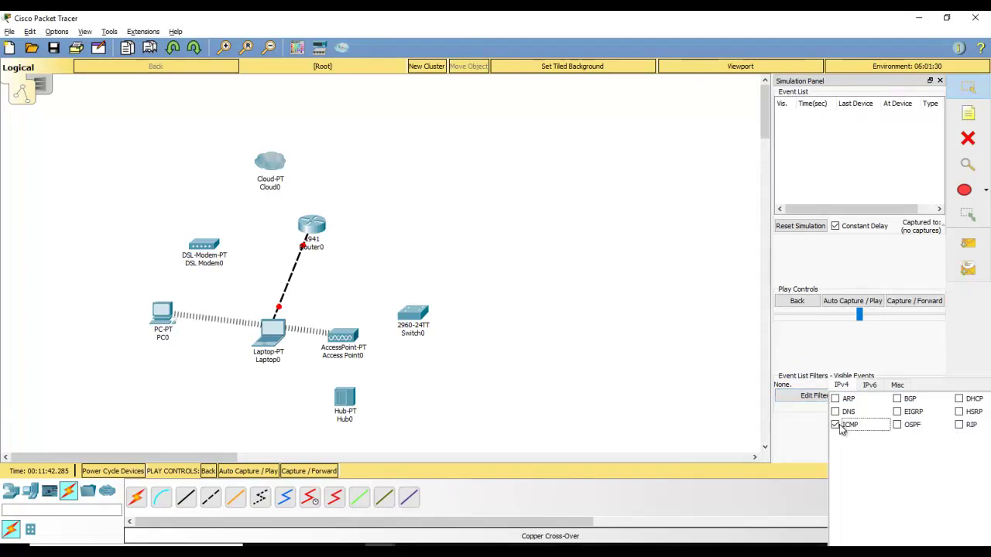
left_click(934, 369)
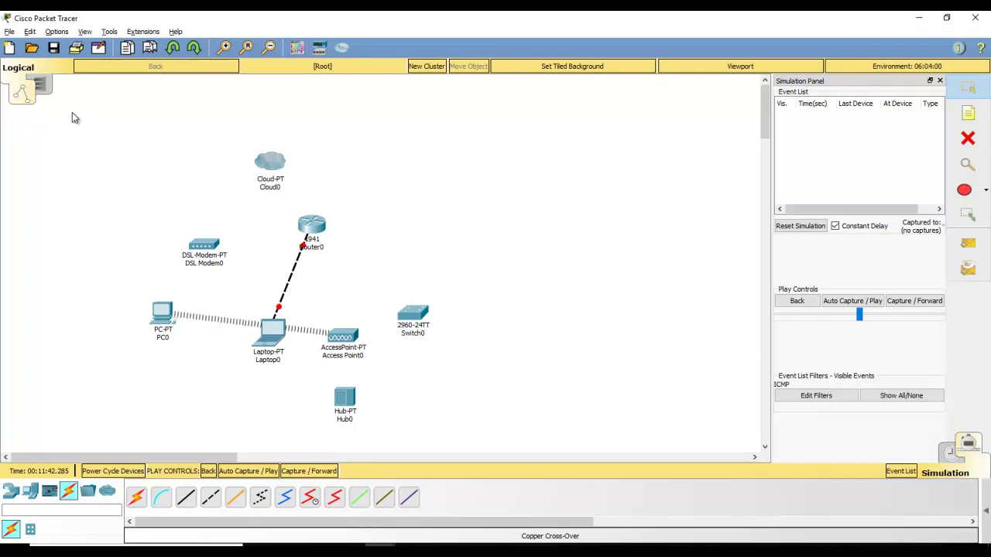
Step: Switch to the physical workspace and move Home City east on the intercity map, beside the northwestern road
left_click(43, 86)
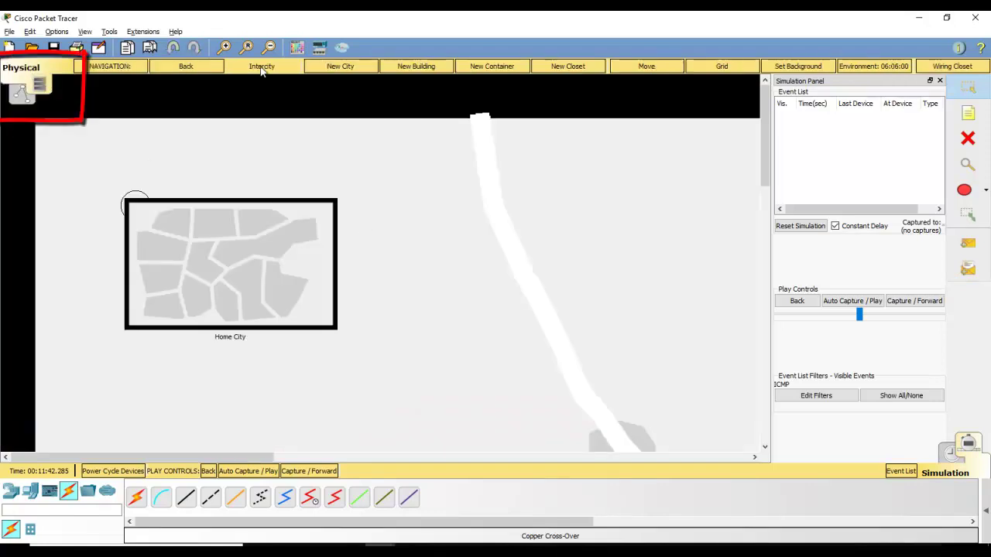
left_click(274, 48)
left_click(275, 48)
left_click(274, 48)
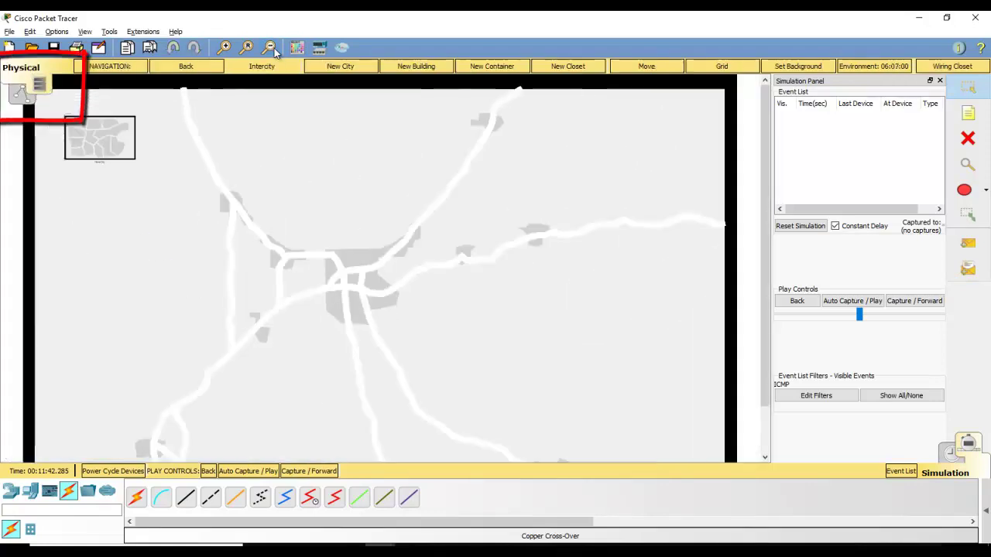
left_click(274, 48)
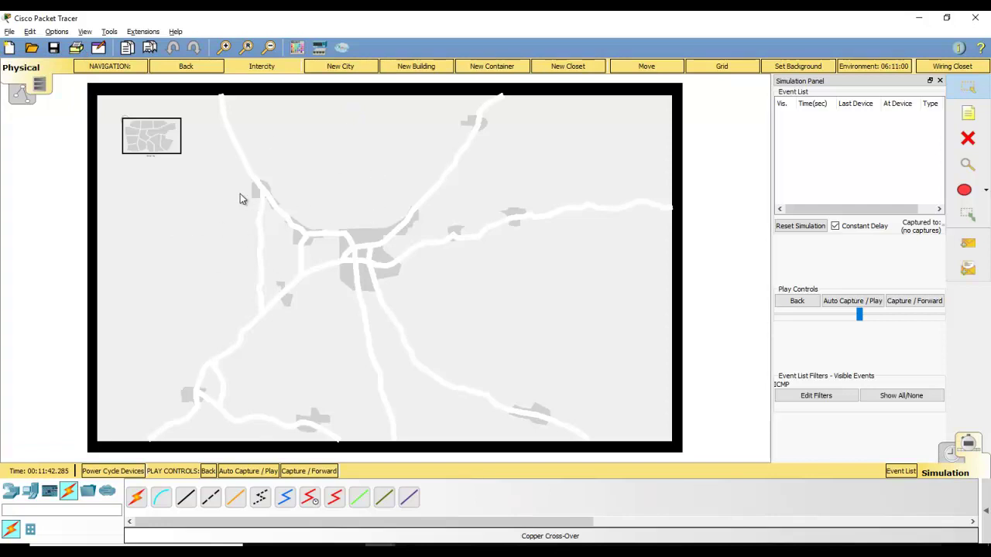
left_click_drag(152, 141, 281, 130)
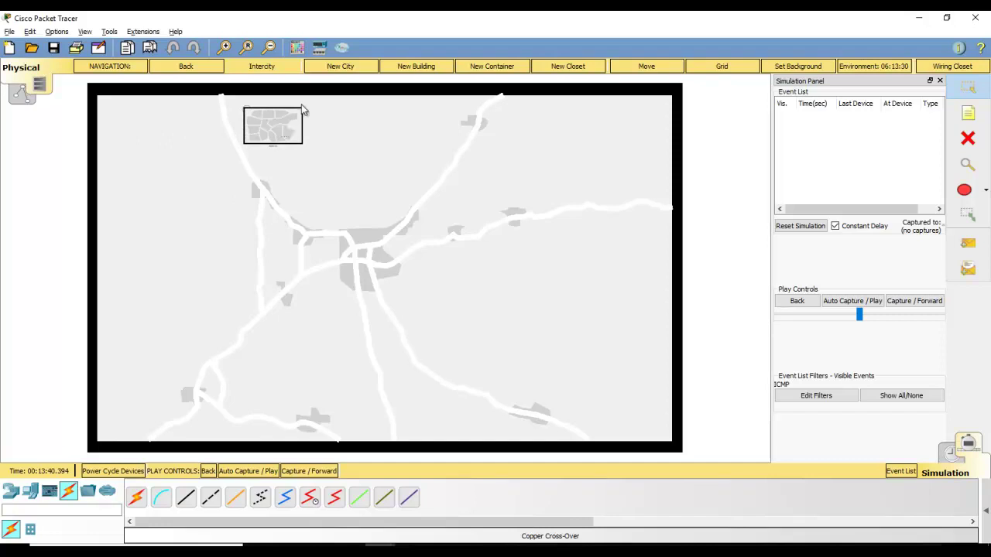
Step: Add two new cities to the intercity map, placing one in the northeast and the other near the western edge
left_click(339, 68)
left_click_drag(165, 138, 576, 163)
left_click(365, 69)
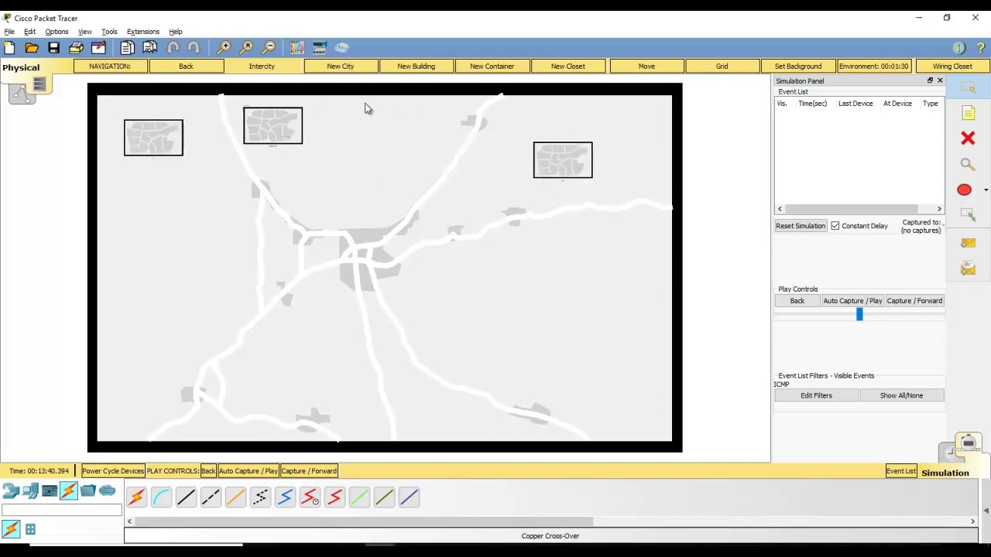
left_click_drag(142, 149, 162, 294)
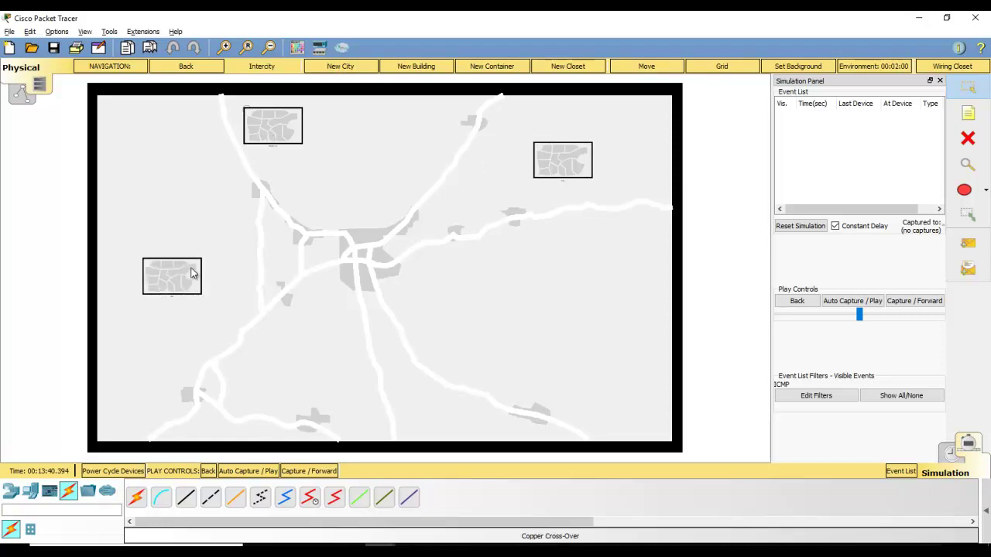
Step: Open Home City and move its existing office building to the middle block along the northern edge
left_click(283, 127)
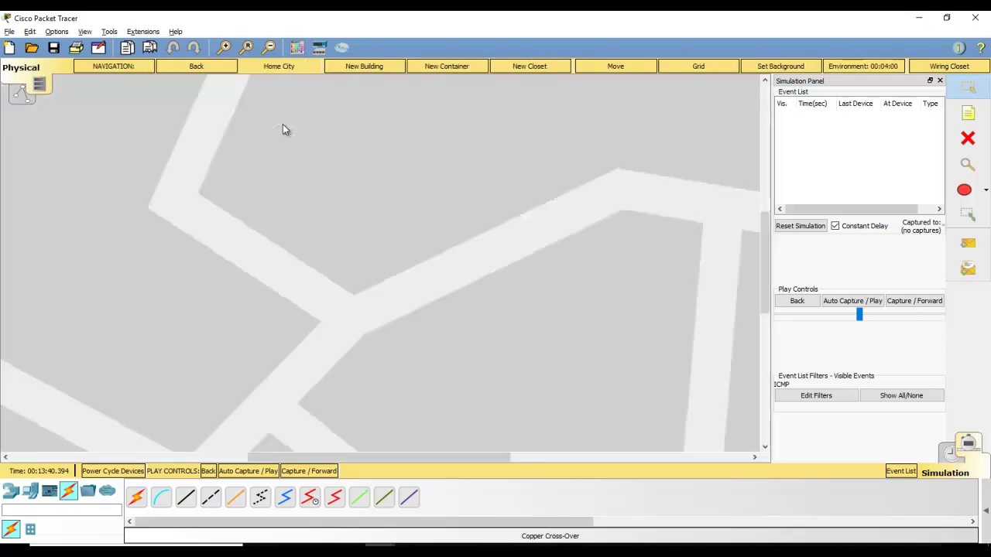
left_click(268, 47)
left_click(269, 47)
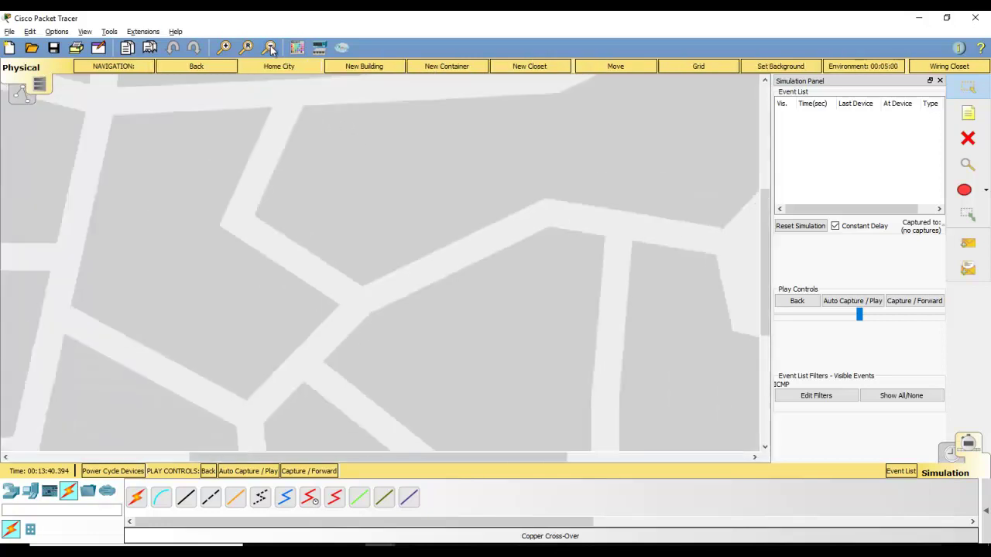
left_click(269, 47)
left_click(268, 47)
left_click(269, 47)
left_click(269, 48)
left_click(268, 48)
left_click(269, 47)
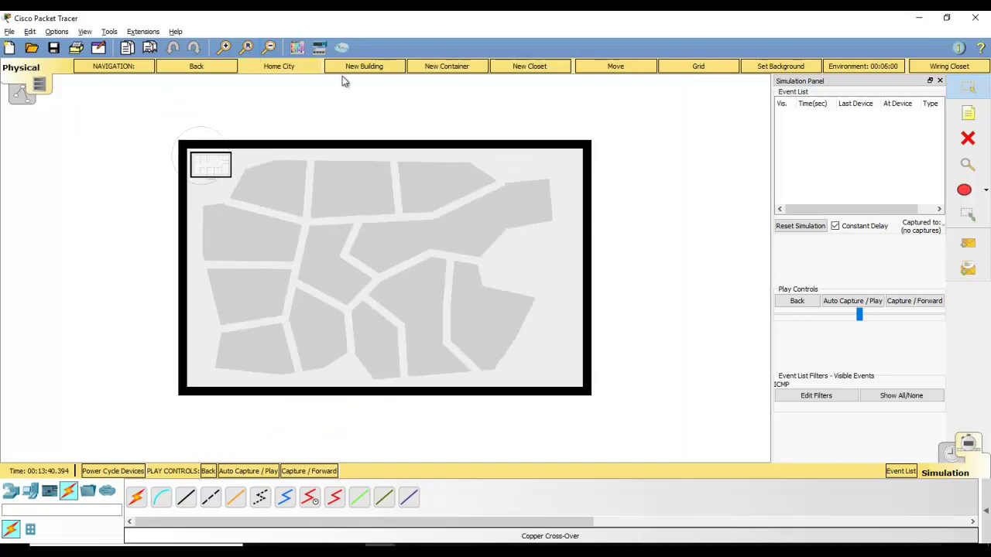
left_click_drag(212, 171, 352, 192)
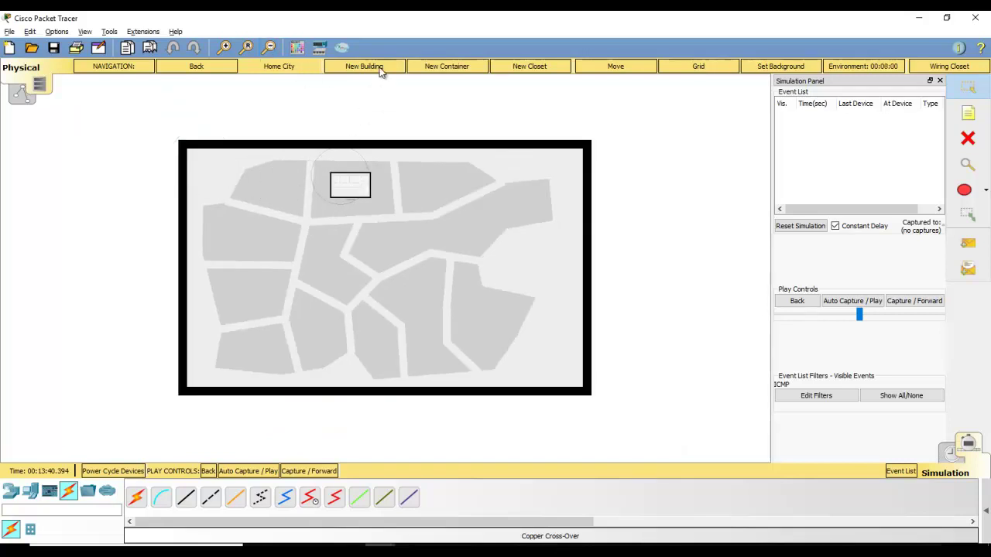
Step: Add two new buildings to Home City, one in the western block and one in the block northeast of the centre
left_click(380, 68)
left_click_drag(219, 169, 255, 243)
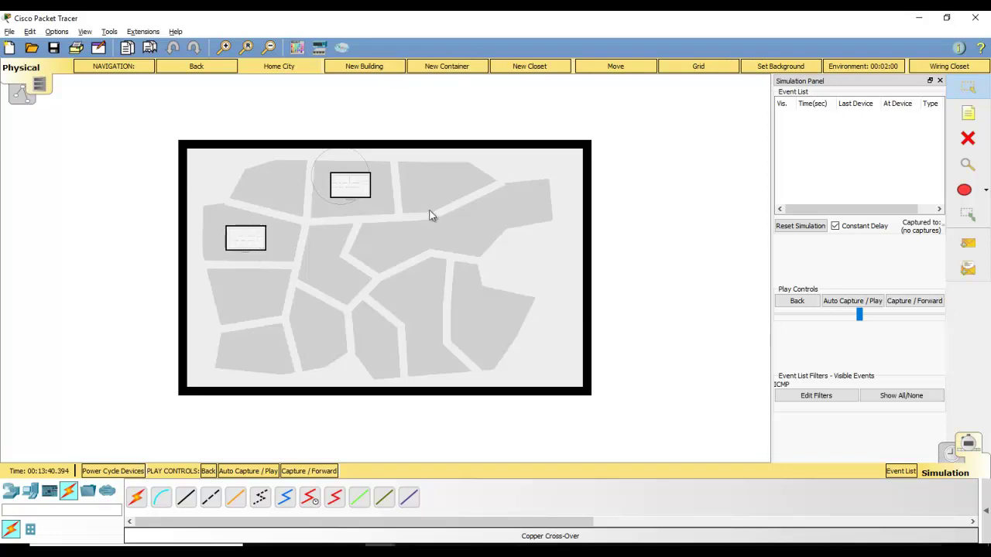
left_click(370, 71)
left_click_drag(221, 172, 446, 235)
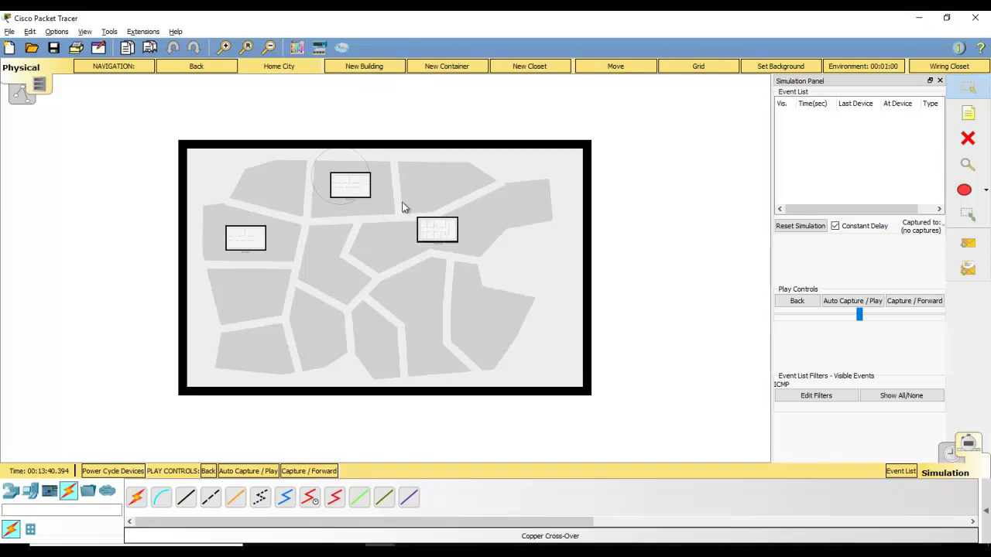
Step: Open the western office building in Home City and fit its whole floor plan in view
left_click(248, 245)
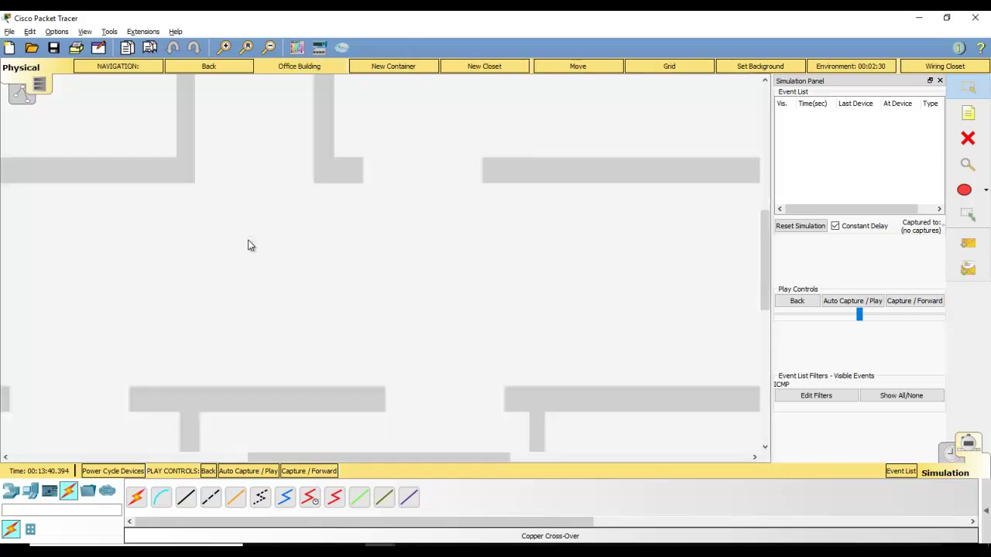
left_click(271, 47)
left_click(271, 47)
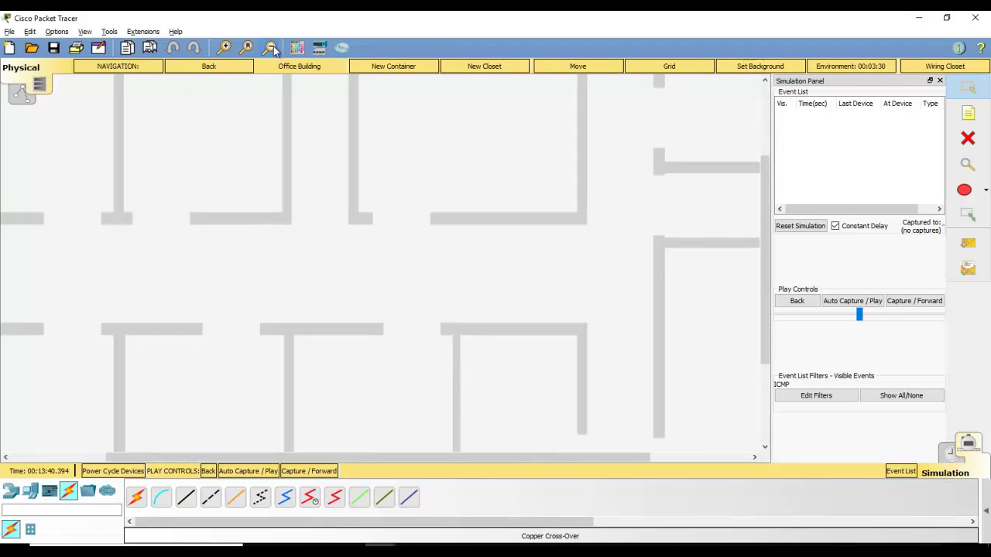
left_click(271, 48)
left_click(273, 46)
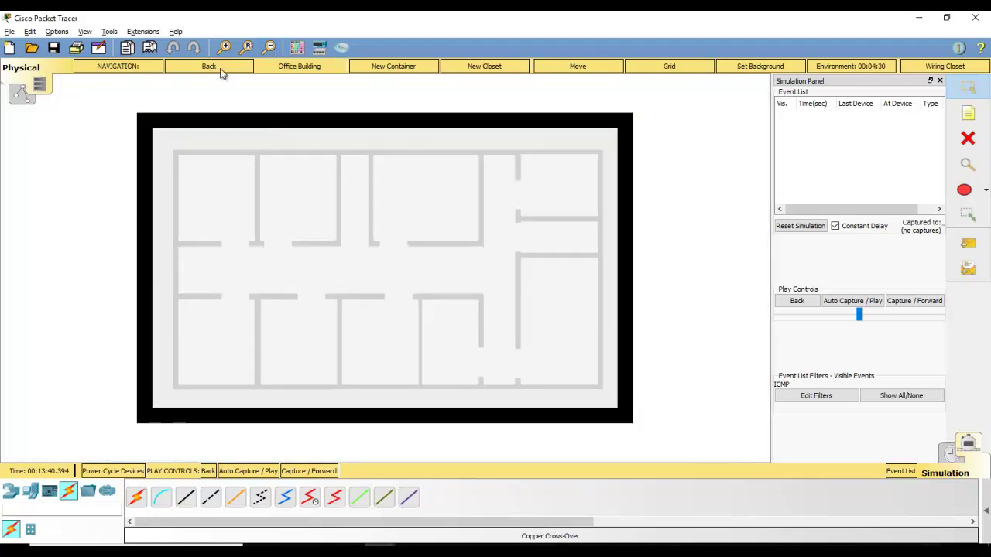
Step: Place a generic PC in the office's northwestern room and a generic laptop in the corridor outside the neighbouring room's doorway
left_click(30, 490)
left_click(161, 496)
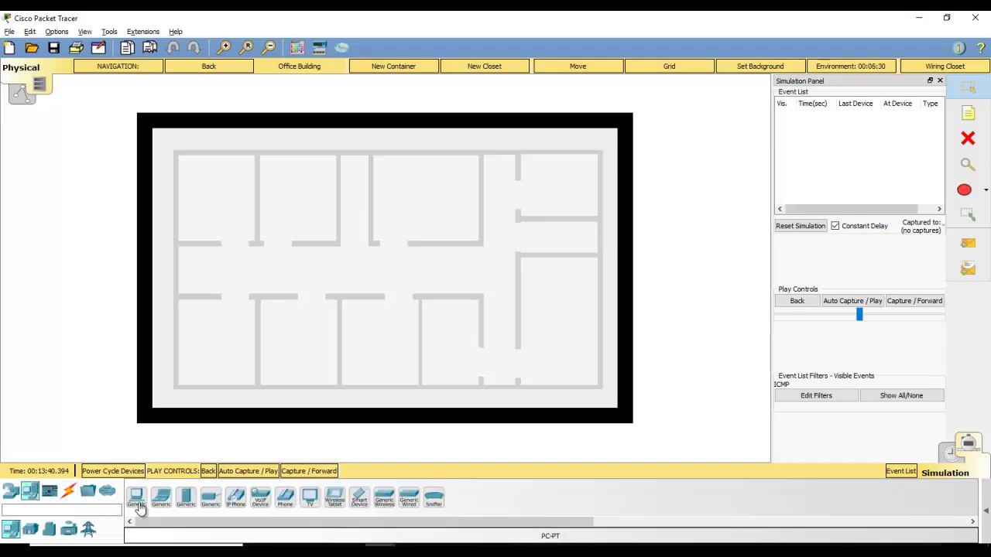
left_click(201, 177)
left_click(160, 498)
left_click(280, 254)
Step: Place a 1941 router in the second room from the west on the northern side, and return to the intercity map
left_click(11, 491)
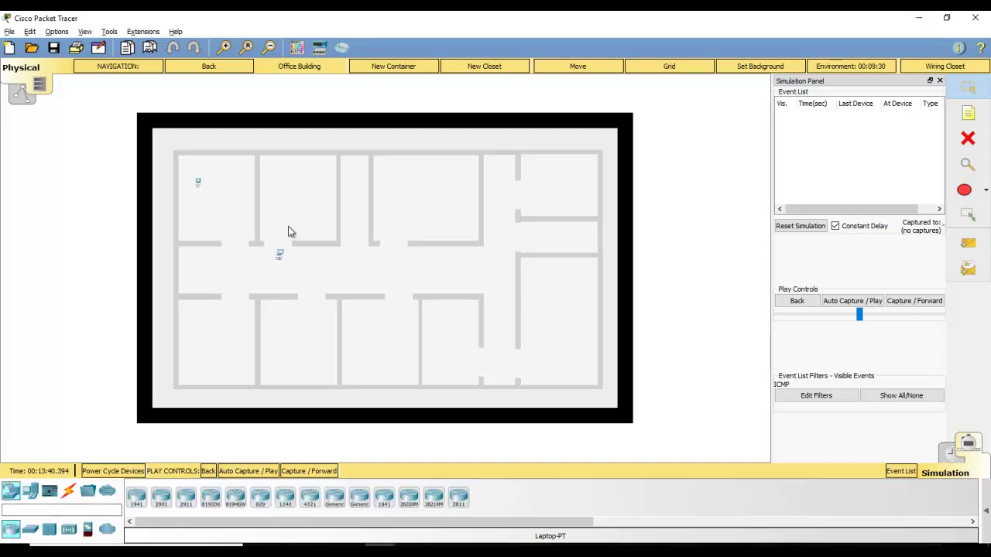
left_click(137, 497)
left_click(283, 206)
left_click(225, 66)
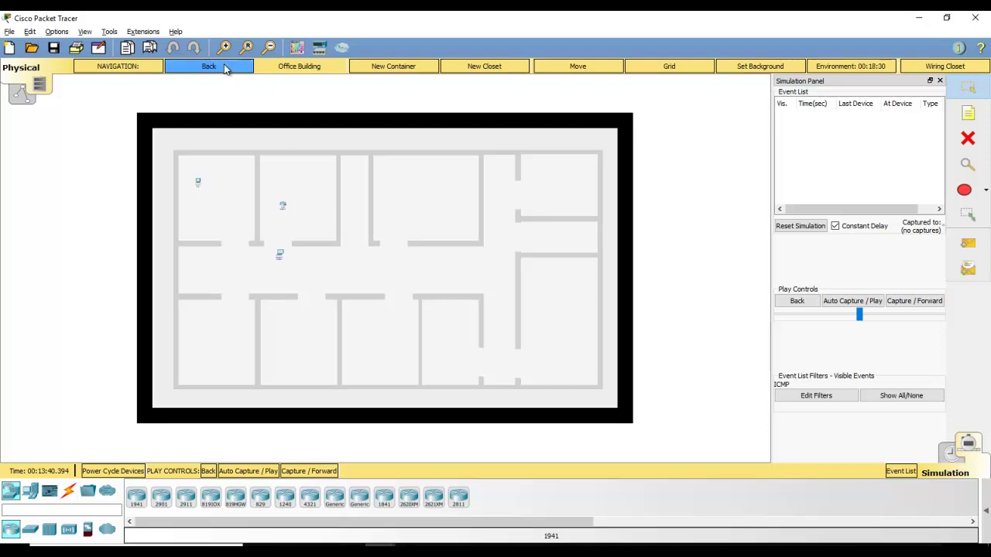
left_click(221, 67)
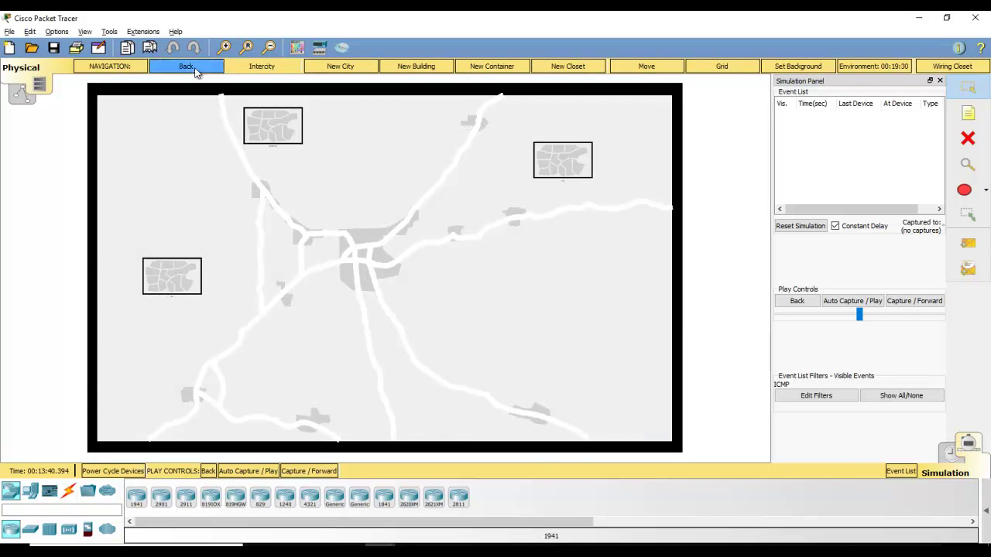